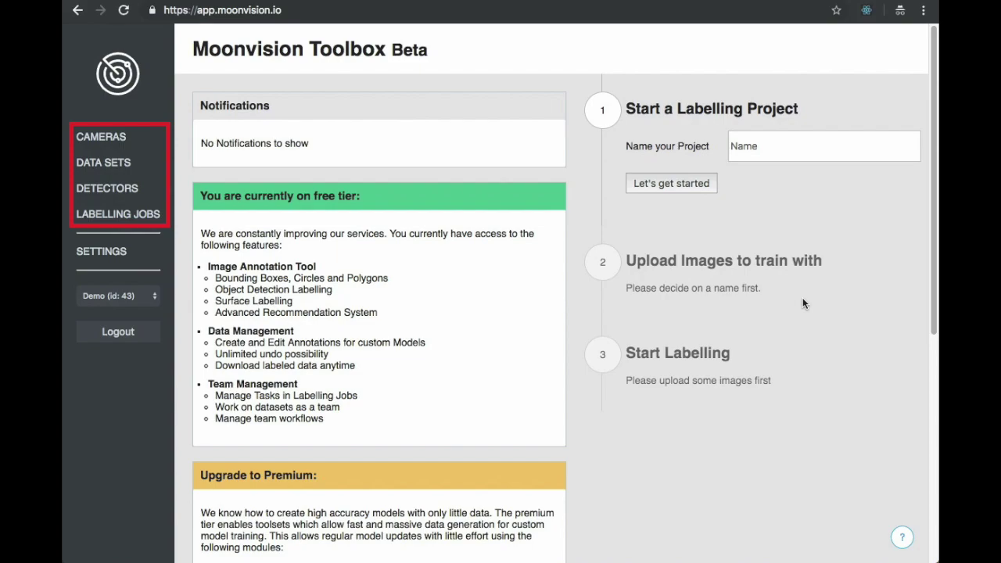
Start a labelling project named "Cookies and Doughnuts"
{"action": "left_click", "coordinate": [768, 145]}
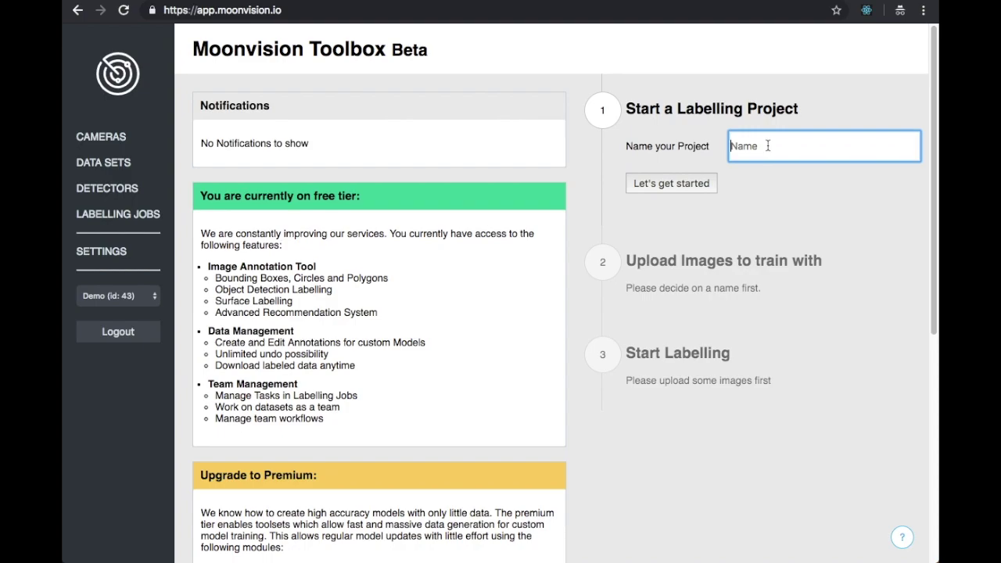
{"action": "type", "text": "Cookies and Doughnuts"}
{"action": "left_click", "coordinate": [698, 186]}
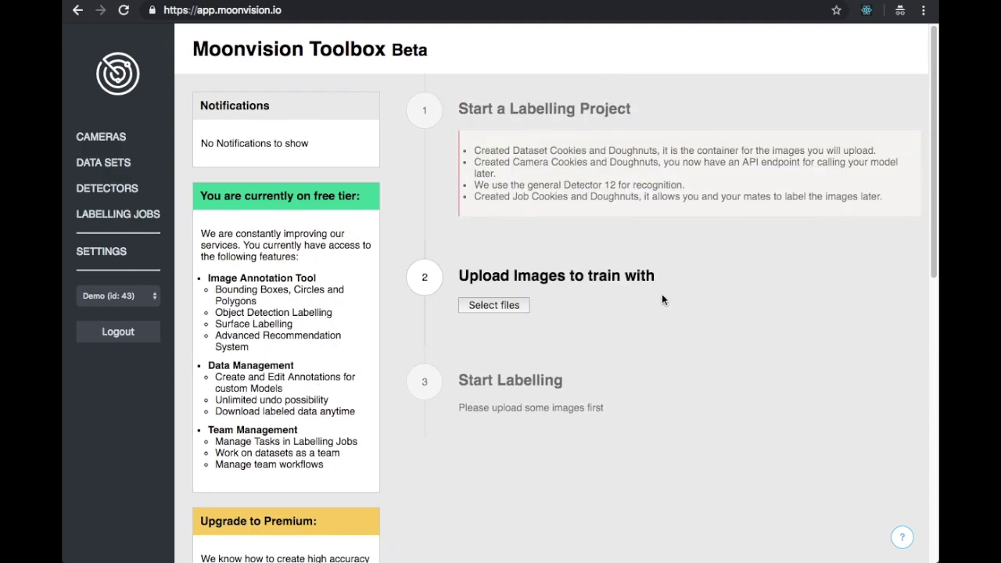
Upload all the images in the "cookies and doughnuts" folder as the project's training images
{"action": "left_click", "coordinate": [494, 305]}
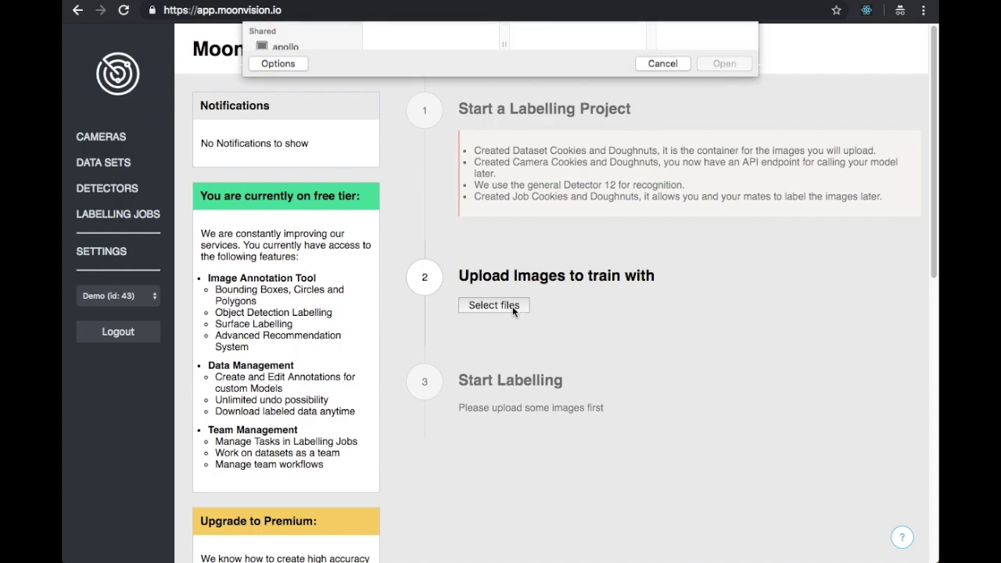
{"action": "left_click", "coordinate": [435, 70]}
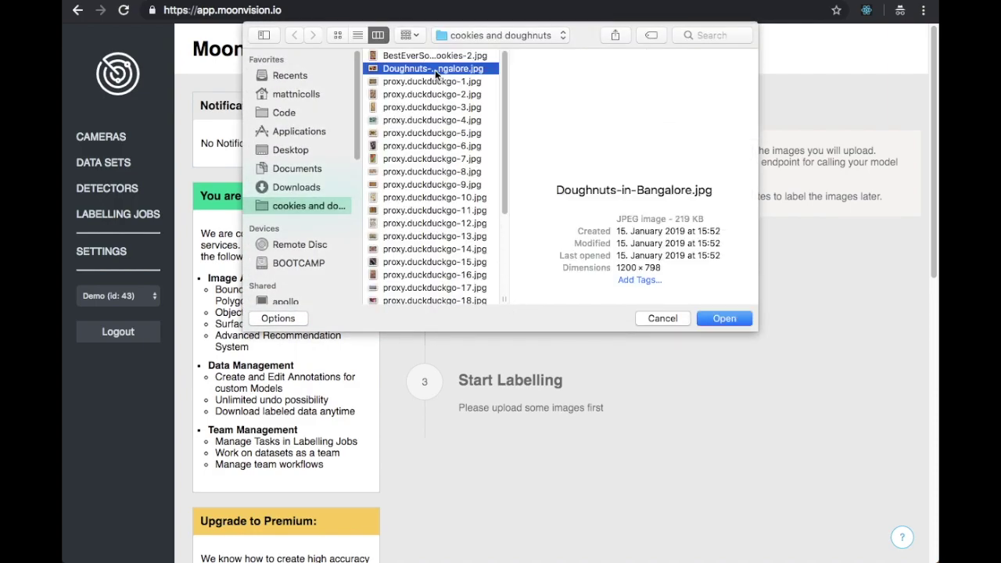
{"action": "key", "text": "super+a"}
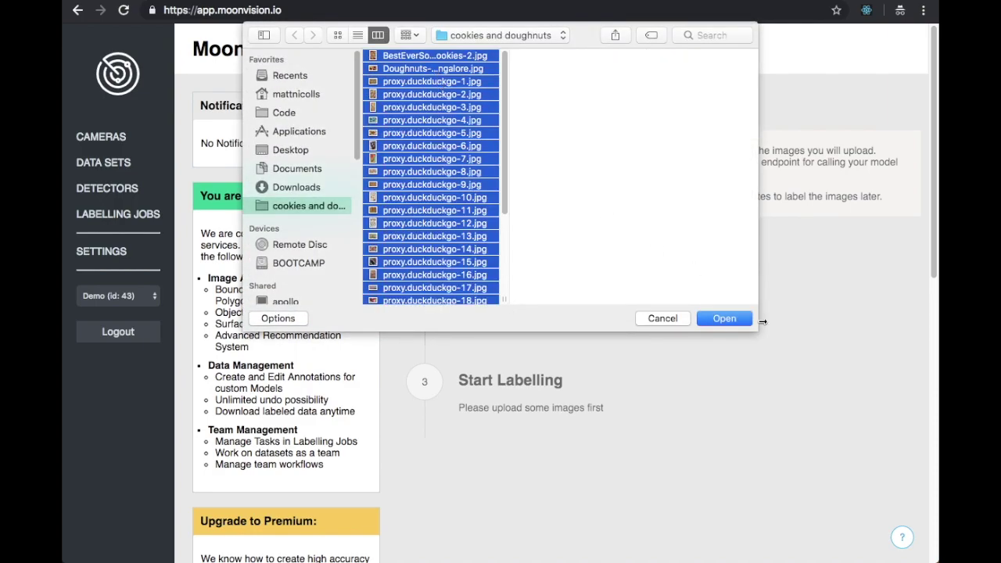
{"action": "left_click", "coordinate": [720, 324]}
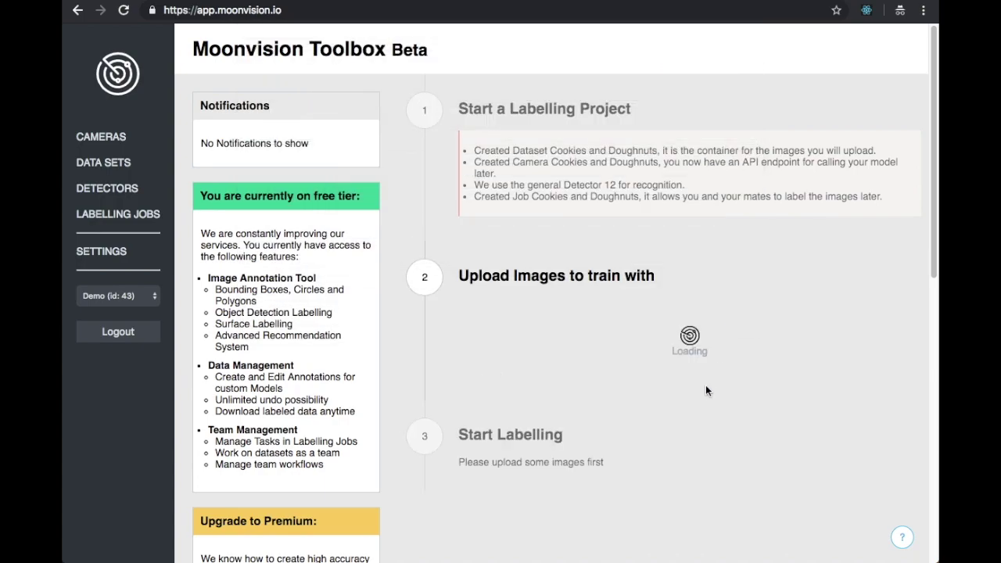
Look through both pages of images in the Cookies and Doughnuts dataset
{"action": "left_click", "coordinate": [78, 162]}
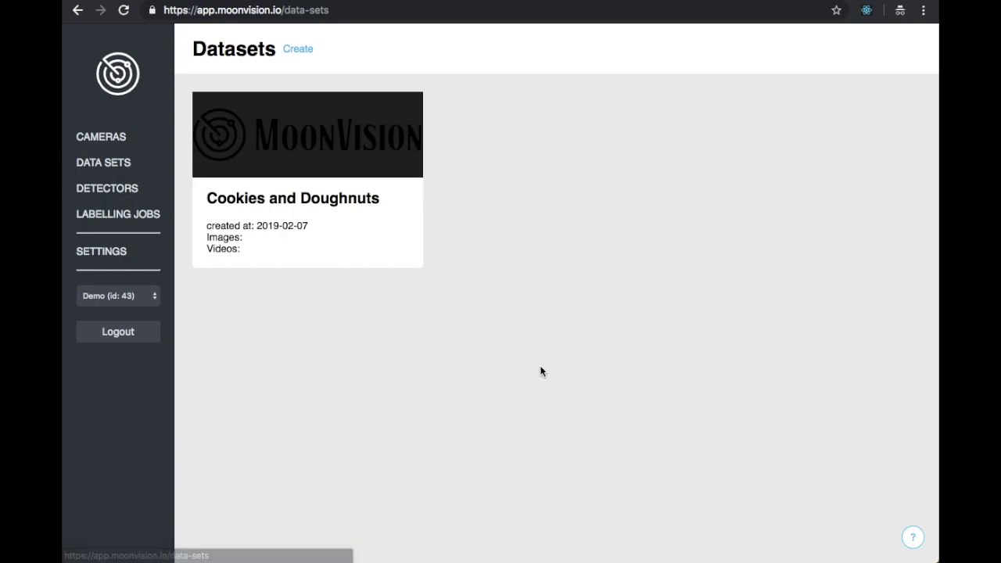
{"action": "left_click", "coordinate": [378, 223]}
{"action": "left_click", "coordinate": [337, 98]}
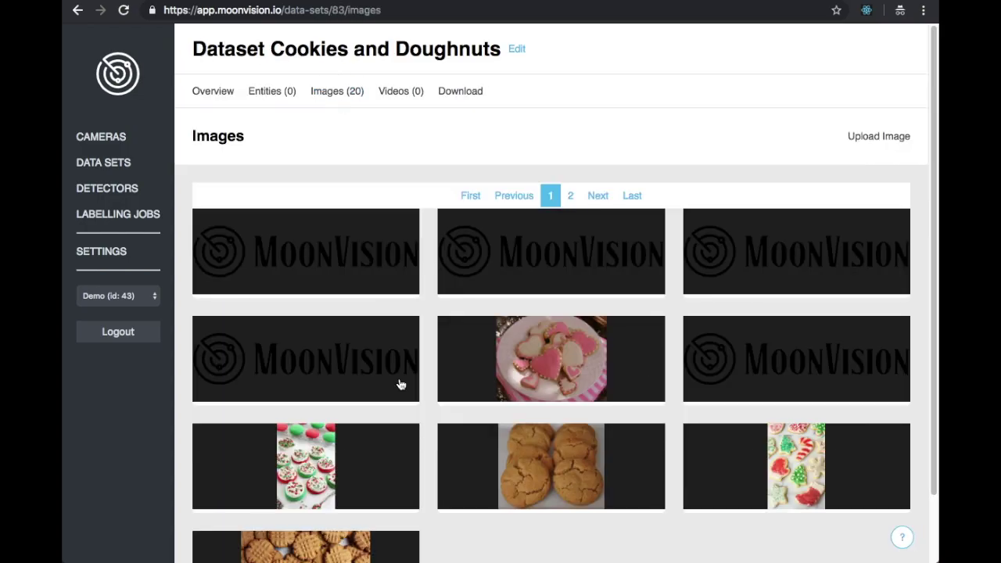
{"action": "left_click", "coordinate": [574, 195]}
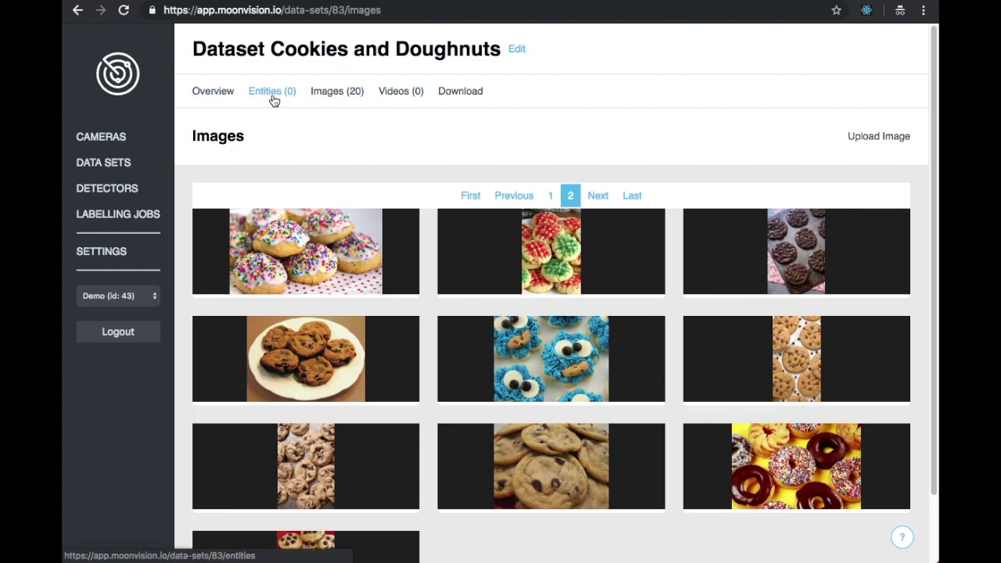
Look at the list of cameras and the list of detectors
{"action": "left_click", "coordinate": [97, 140]}
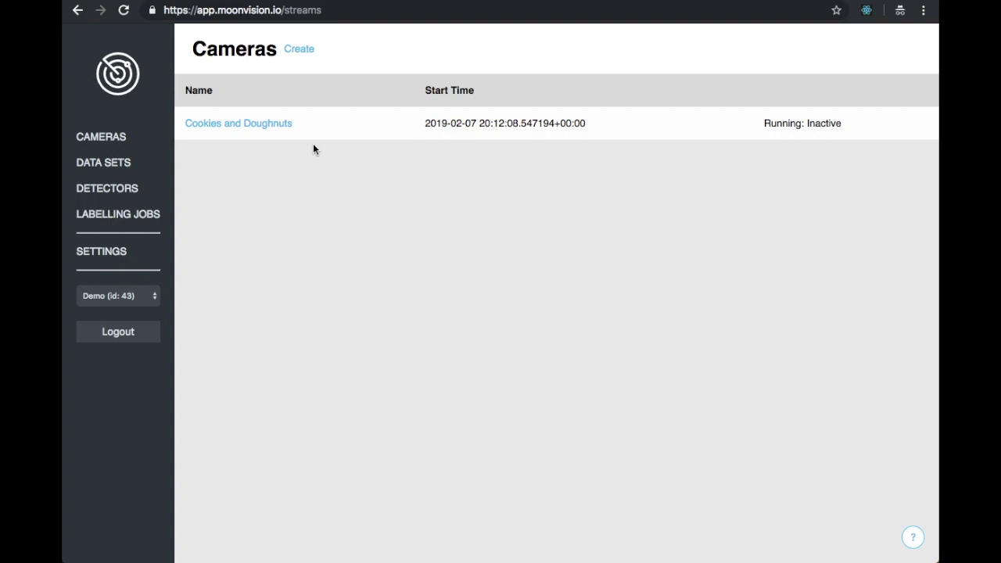
{"action": "left_click", "coordinate": [138, 196]}
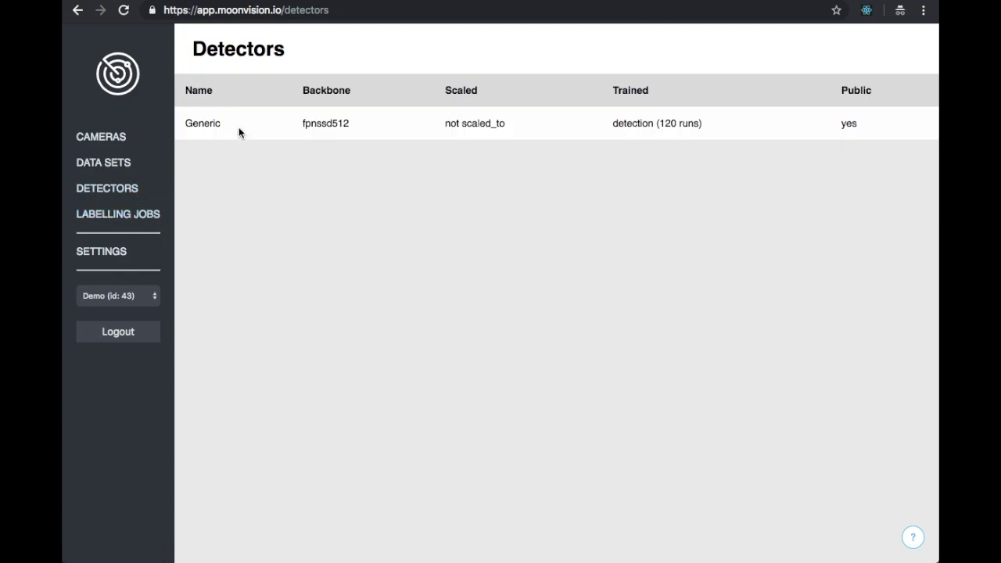
Open the Cookies and Doughnuts labelling job and mark the first image's central cookie with a fitted circle labelled "cookie"
{"action": "left_click", "coordinate": [151, 218]}
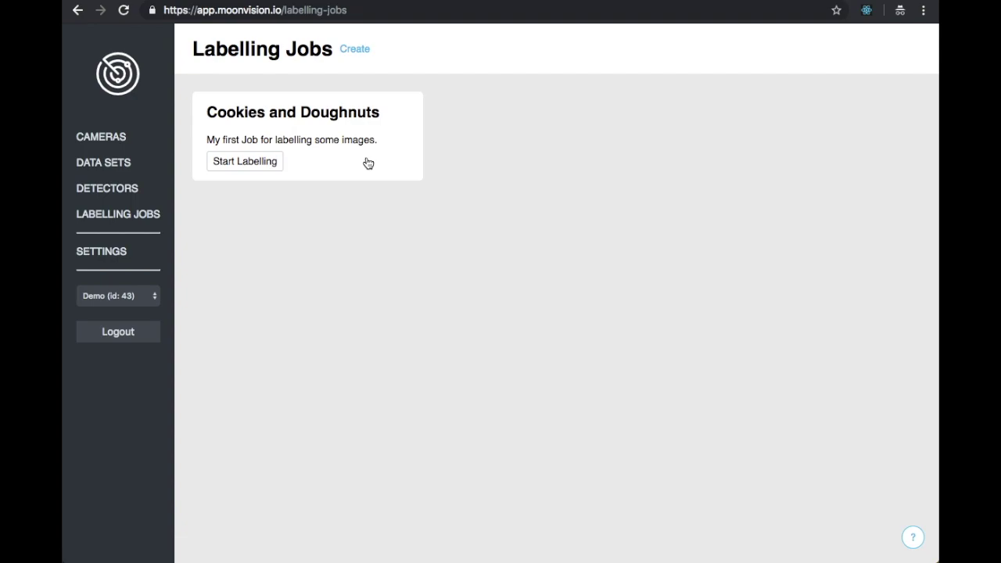
{"action": "left_click", "coordinate": [366, 162]}
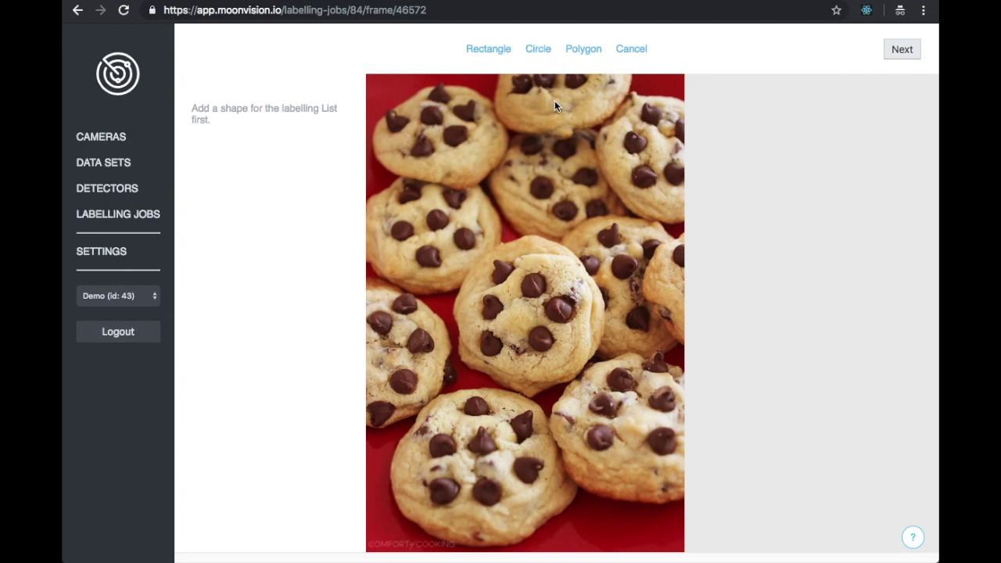
{"action": "left_click", "coordinate": [528, 57]}
{"action": "left_click_drag", "start_coordinate": [519, 304], "coordinate": [548, 341]}
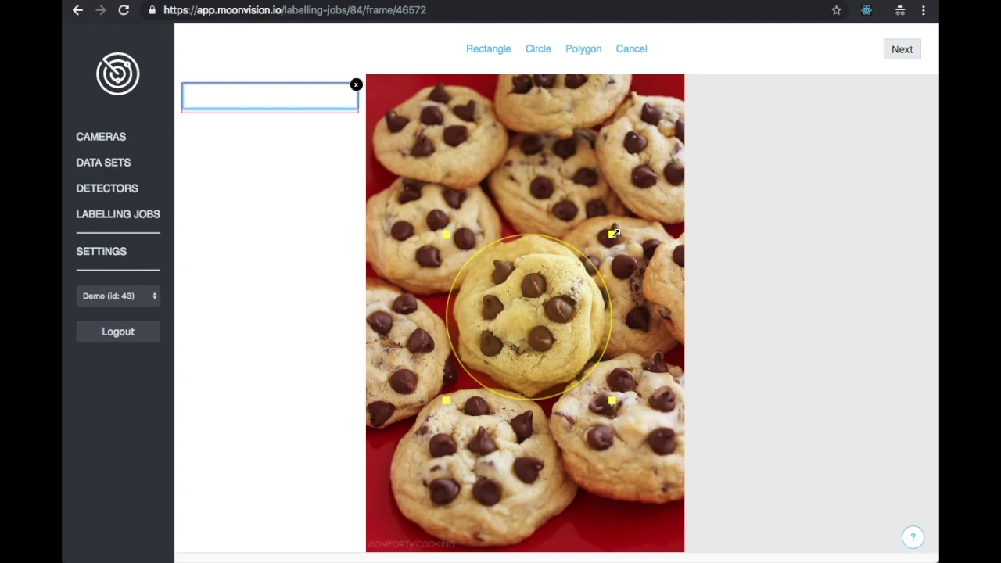
{"action": "left_click", "coordinate": [611, 234]}
{"action": "left_click_drag", "start_coordinate": [611, 235], "coordinate": [608, 234]}
{"action": "left_click", "coordinate": [556, 286]}
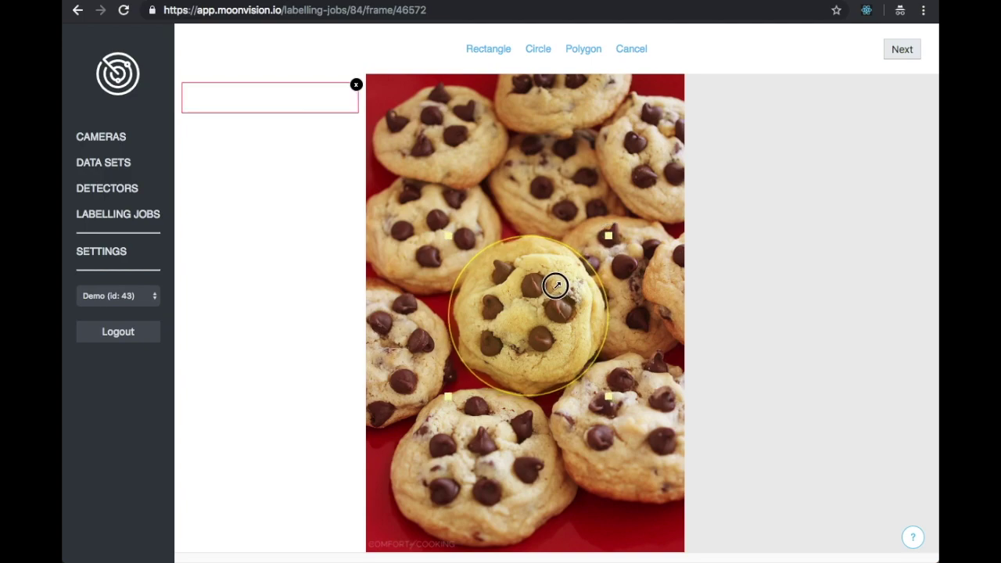
{"action": "type", "text": "cookie"}
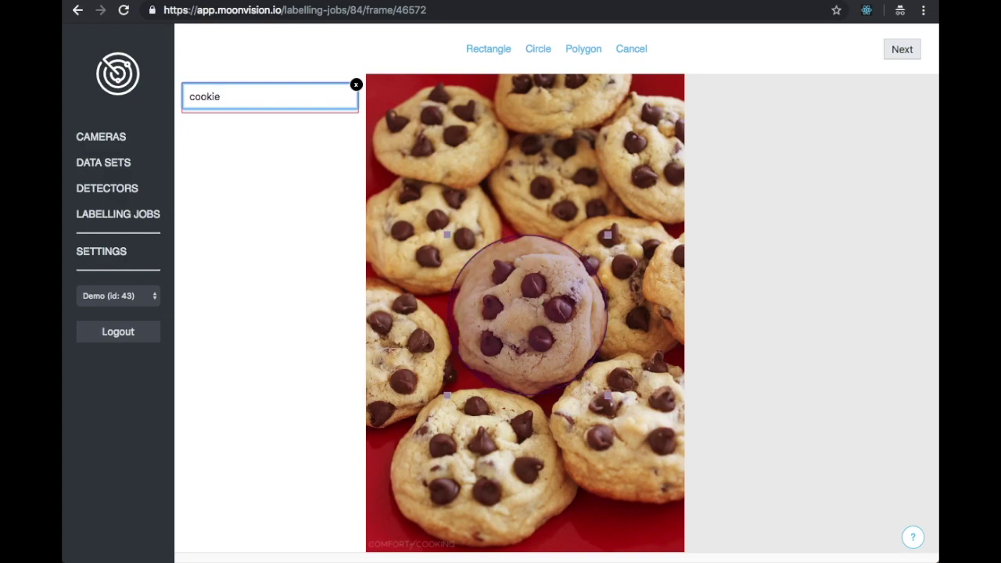
Mark the cookie in the image's upper-left corner with a resized circle labelled "cookie"
{"action": "left_click", "coordinate": [539, 49]}
{"action": "left_click_drag", "start_coordinate": [434, 104], "coordinate": [462, 134]}
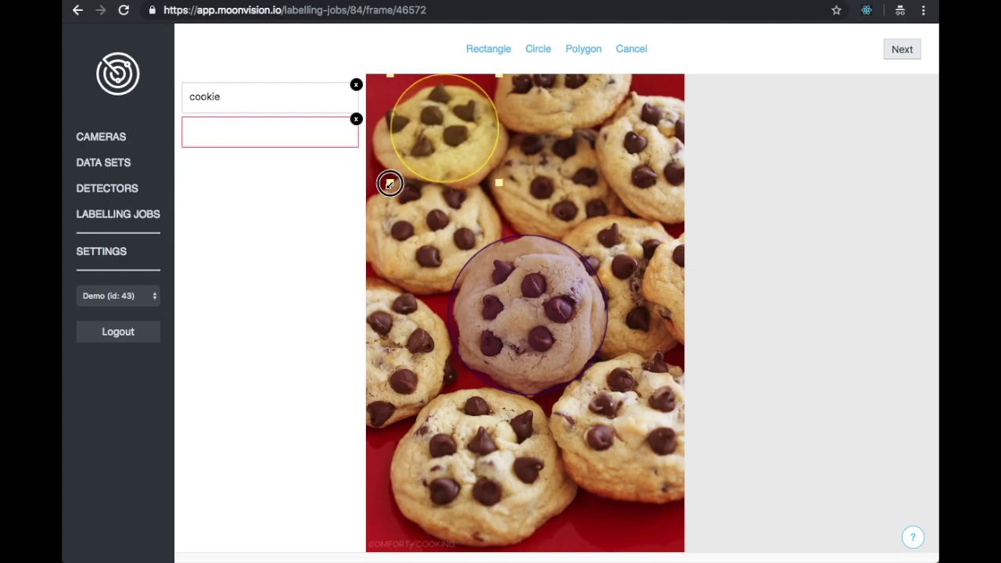
{"action": "mouse_move", "coordinate": [389, 184]}
{"action": "left_mouse_down"}
{"action": "mouse_move", "coordinate": [374, 201]}
{"action": "mouse_move", "coordinate": [387, 170]}
{"action": "left_mouse_up"}
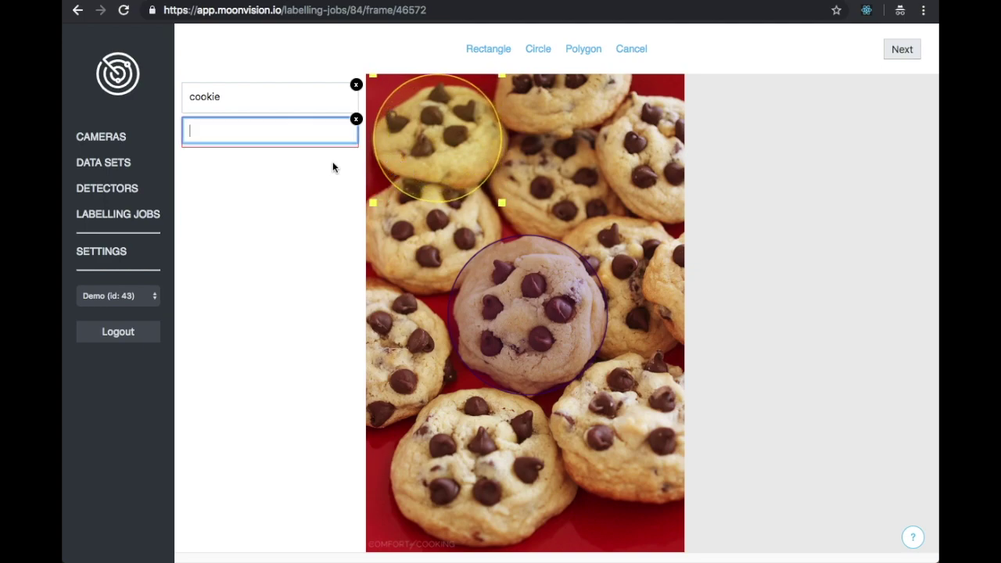
{"action": "type", "text": "cookie"}
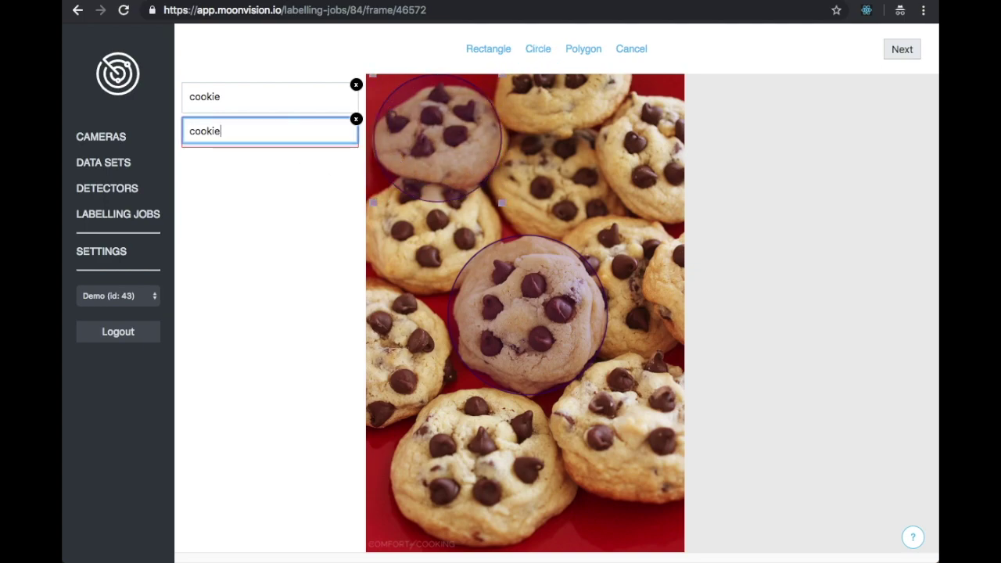
Circle the image's bottom cookie and the one just below the upper-left cookie, label both "cookie", and advance to the next image
{"action": "left_click", "coordinate": [539, 50]}
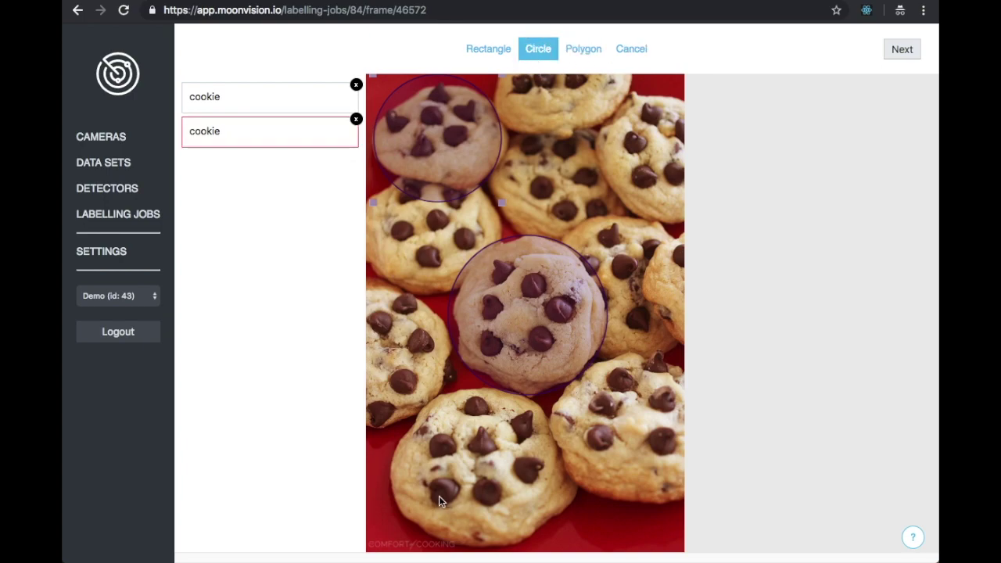
{"action": "left_click_drag", "start_coordinate": [479, 451], "coordinate": [551, 515]}
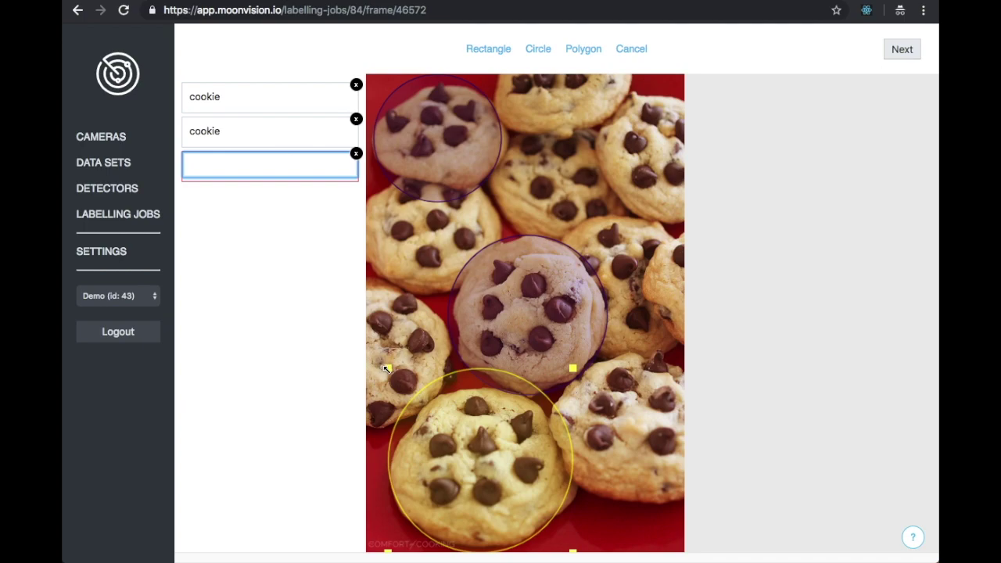
{"action": "left_click_drag", "start_coordinate": [383, 369], "coordinate": [365, 387]}
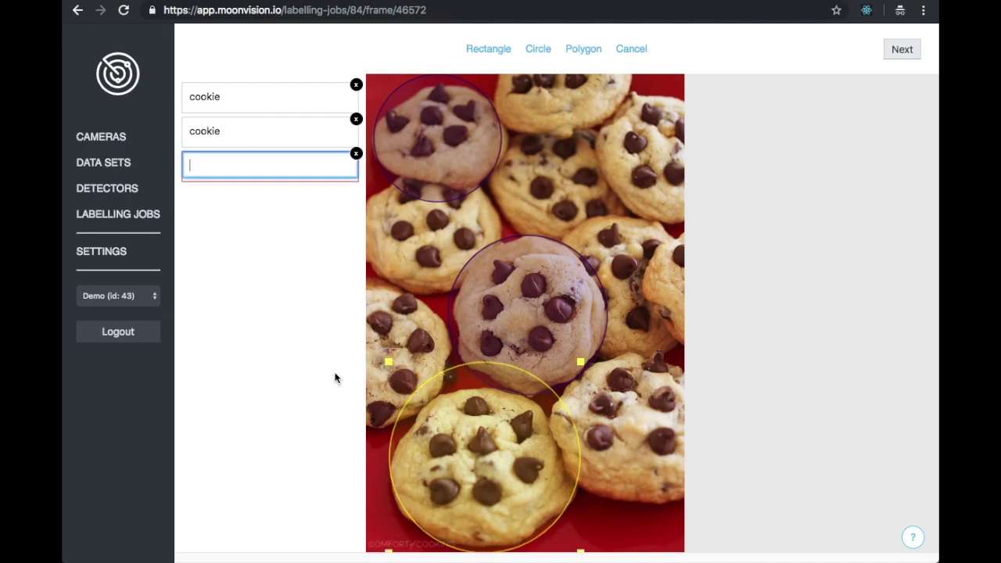
{"action": "type", "text": "c"}
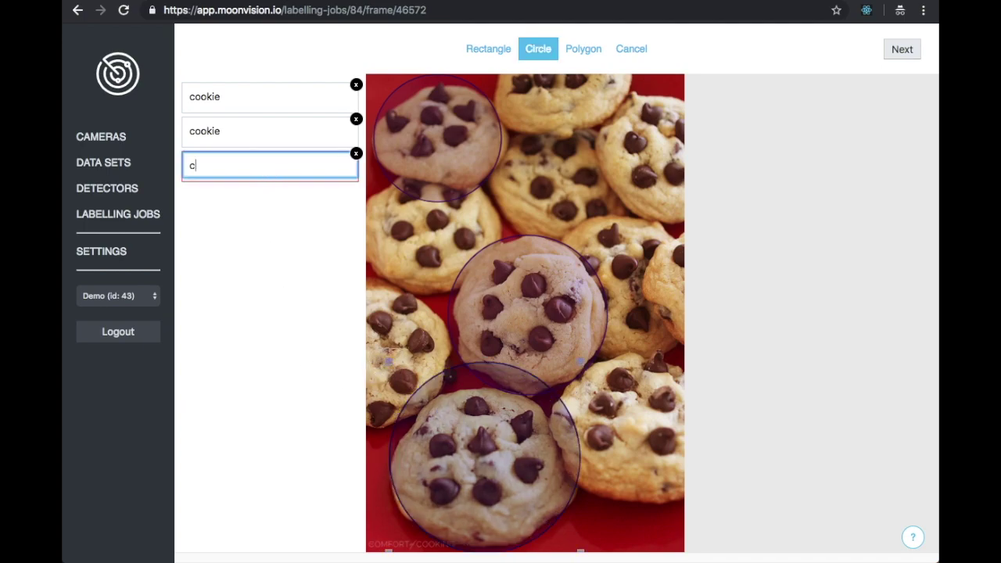
{"action": "type", "text": "ookie"}
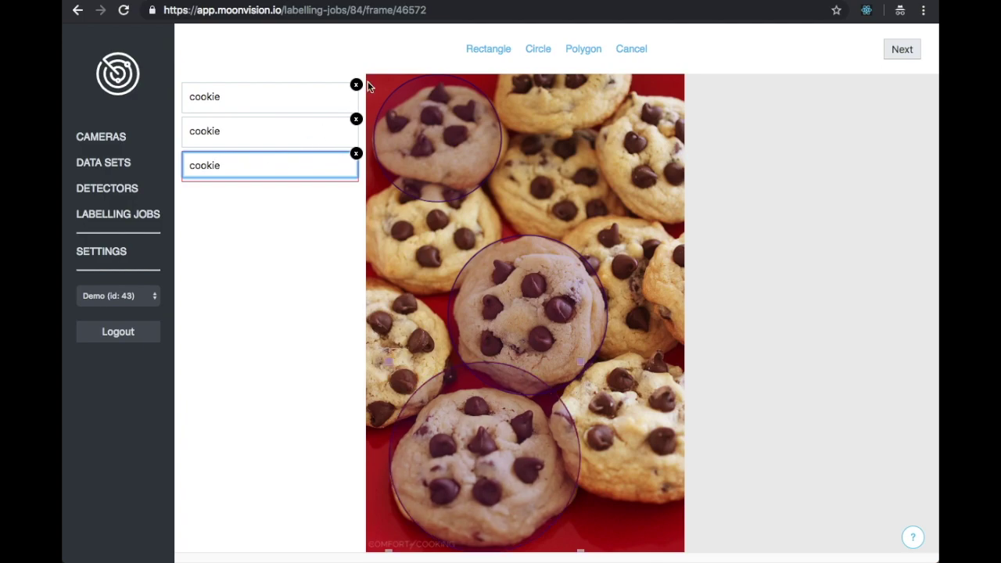
{"action": "key", "text": "Return"}
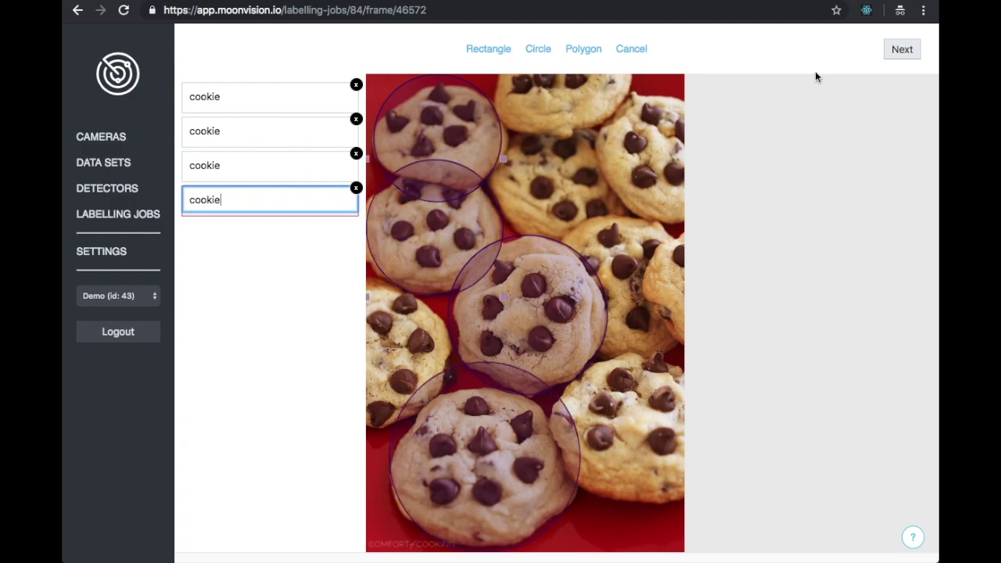
{"action": "left_click", "coordinate": [901, 52]}
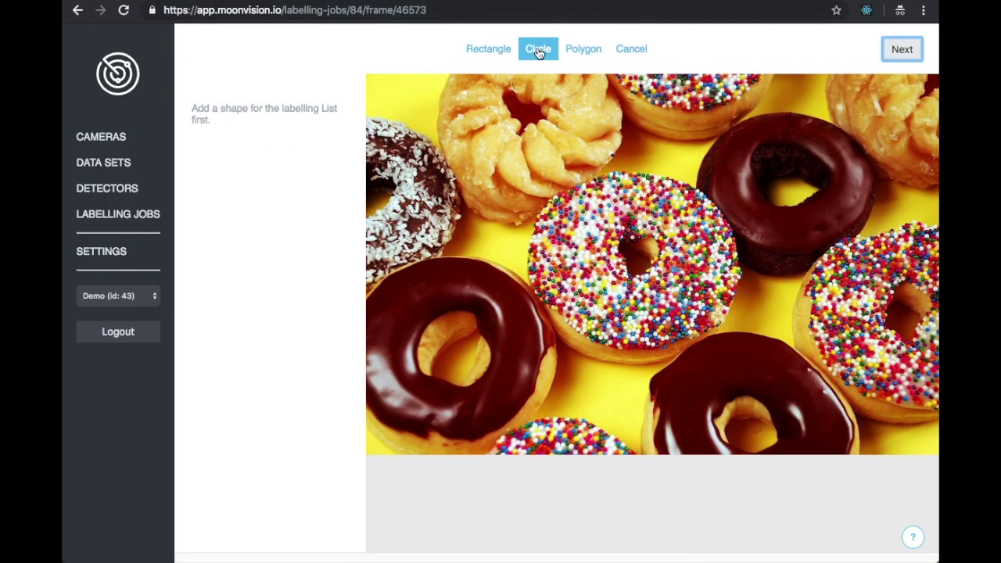
Fit a circle around the central sprinkled doughnut and label it "doughnut"
{"action": "left_click", "coordinate": [538, 48]}
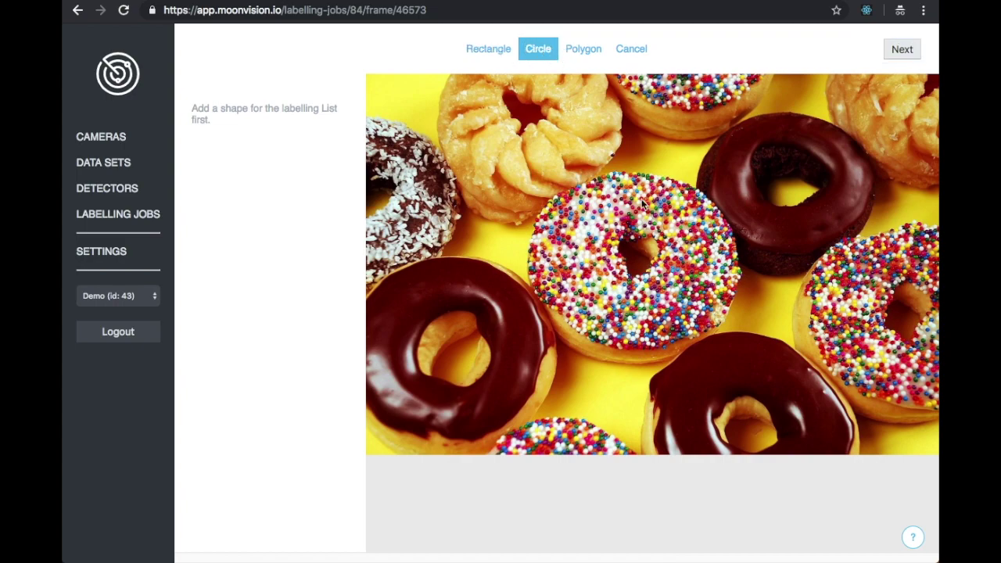
{"action": "left_click_drag", "start_coordinate": [670, 301], "coordinate": [695, 313]}
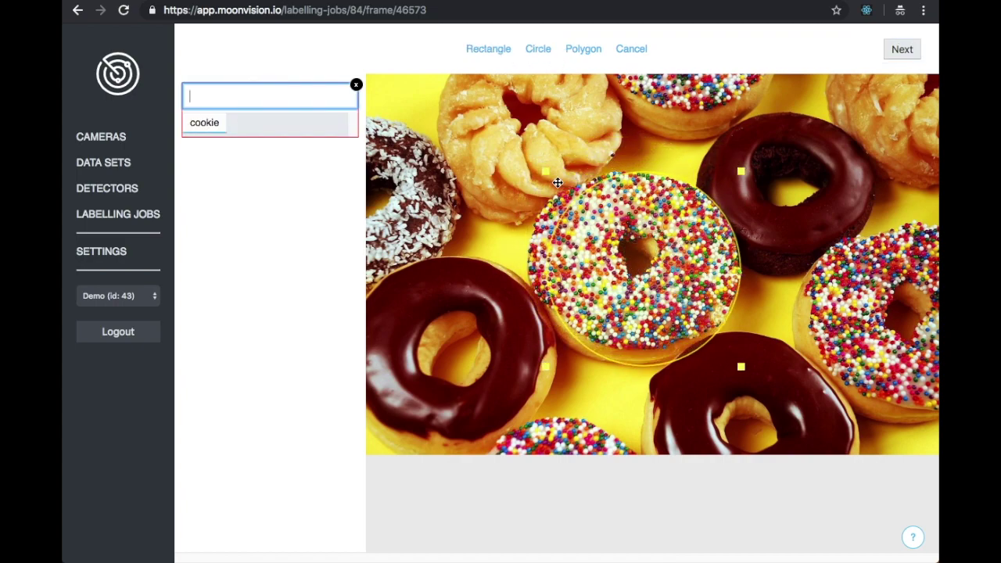
{"action": "left_click_drag", "start_coordinate": [615, 255], "coordinate": [609, 250]}
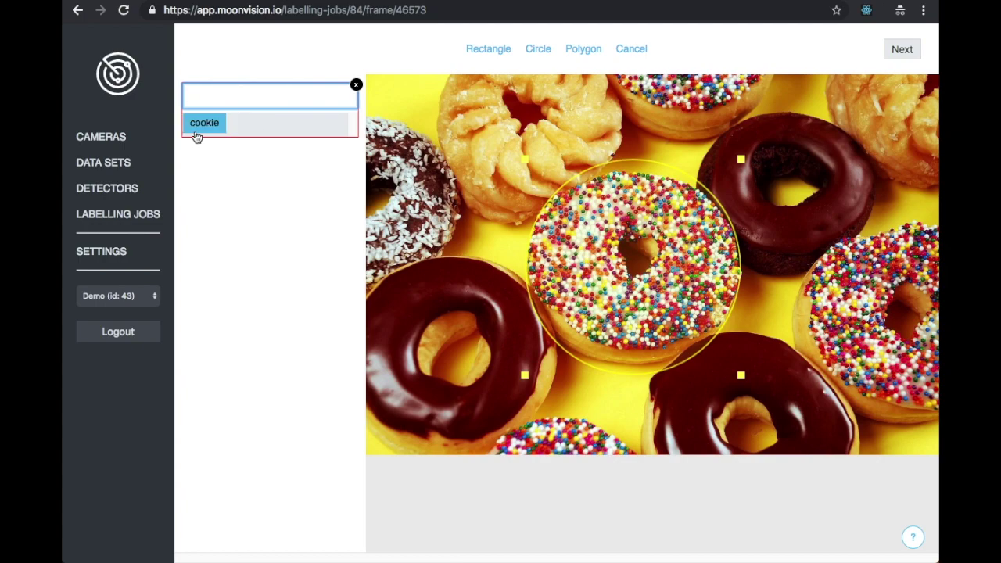
{"action": "type", "text": "Do"}
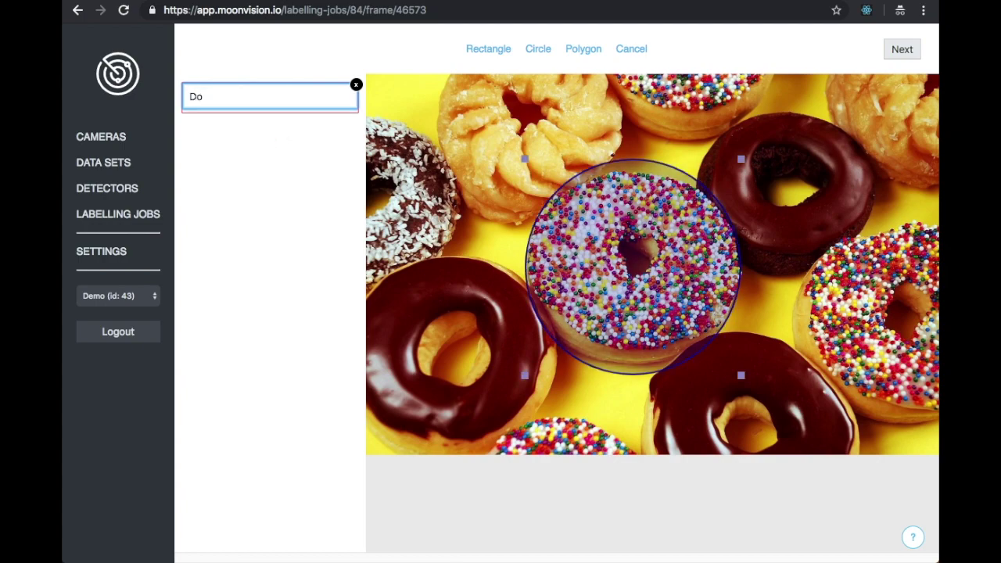
{"action": "key", "text": "BackSpace"}
{"action": "key", "text": "BackSpace"}
{"action": "type", "text": "doughnut"}
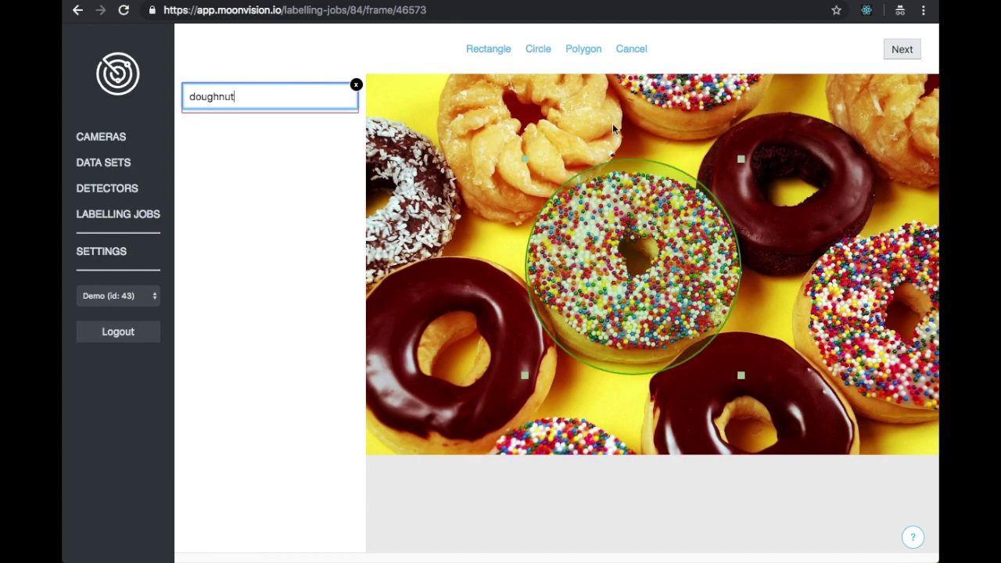
Circle the lower-left and upper-right chocolate doughnuts, label both "doughnut", and advance to the next image
{"action": "left_click", "coordinate": [277, 128]}
{"action": "type", "text": "doughnut"}
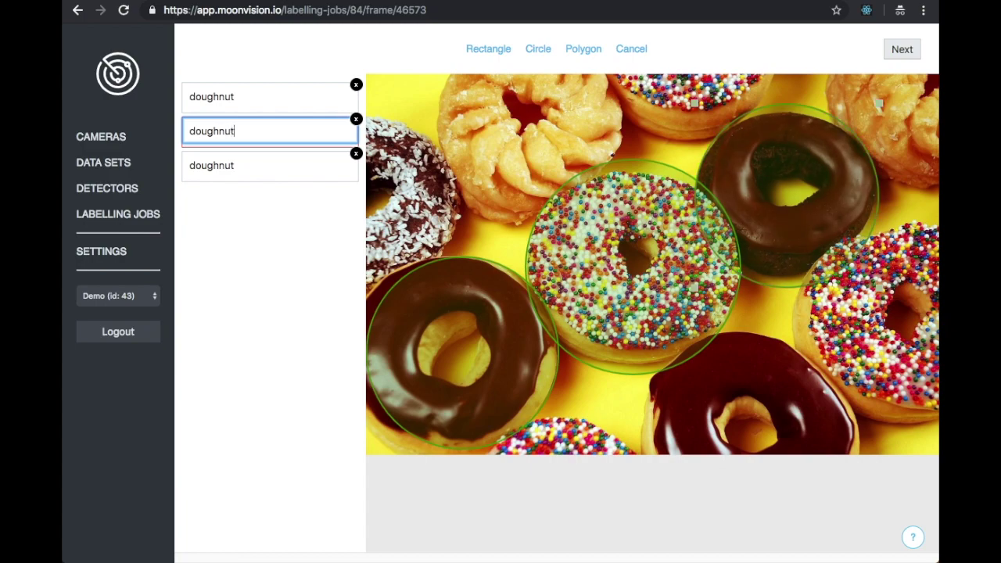
{"action": "left_click", "coordinate": [905, 51]}
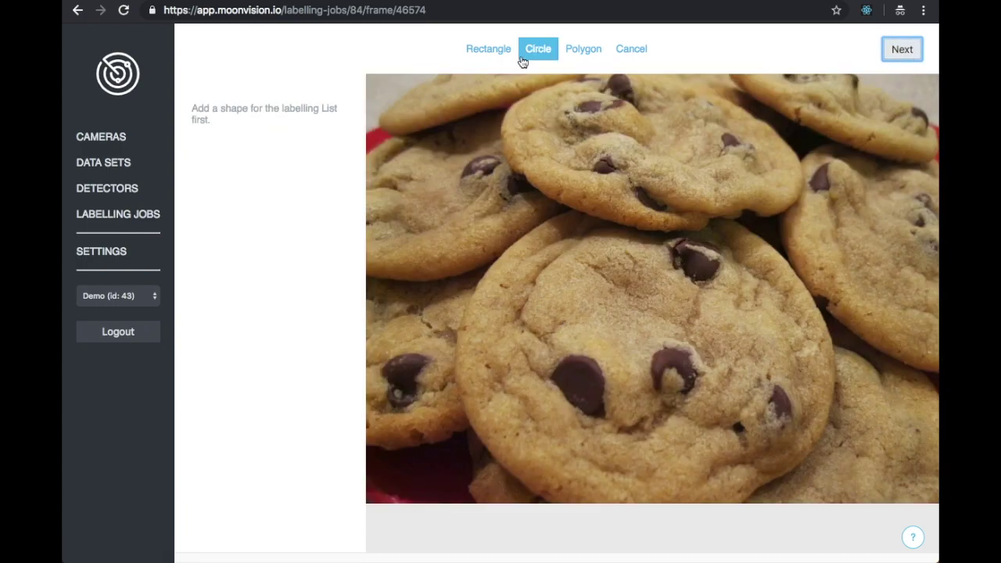
Fit a circle around the large front cookie, label it "cookie", and advance to the next image
{"action": "left_click", "coordinate": [529, 51]}
{"action": "mouse_move", "coordinate": [661, 338]}
{"action": "left_mouse_down"}
{"action": "mouse_move", "coordinate": [783, 402]}
{"action": "mouse_move", "coordinate": [814, 391]}
{"action": "mouse_move", "coordinate": [749, 368]}
{"action": "left_mouse_up"}
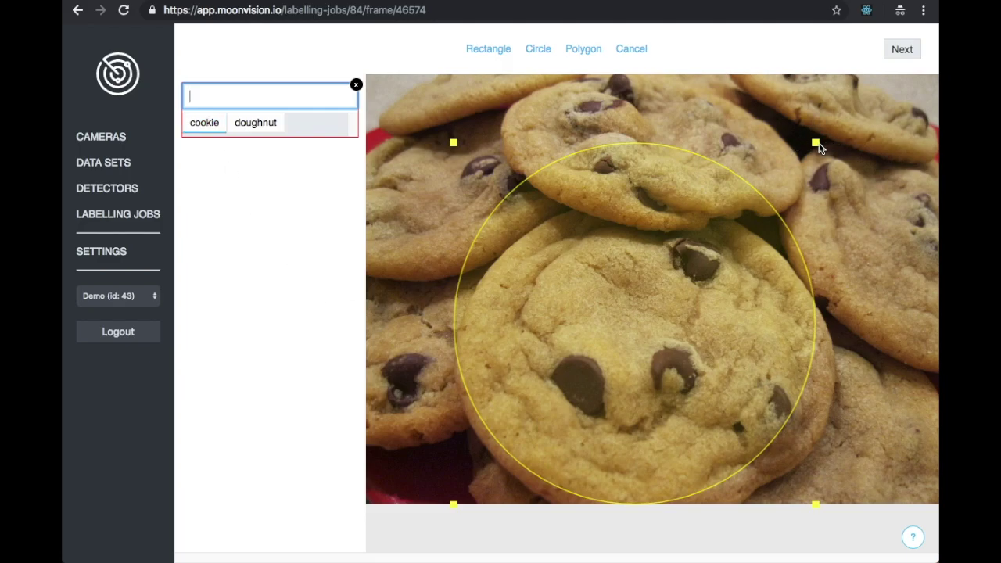
{"action": "left_click_drag", "start_coordinate": [816, 142], "coordinate": [809, 154]}
{"action": "left_click_drag", "start_coordinate": [673, 342], "coordinate": [694, 362]}
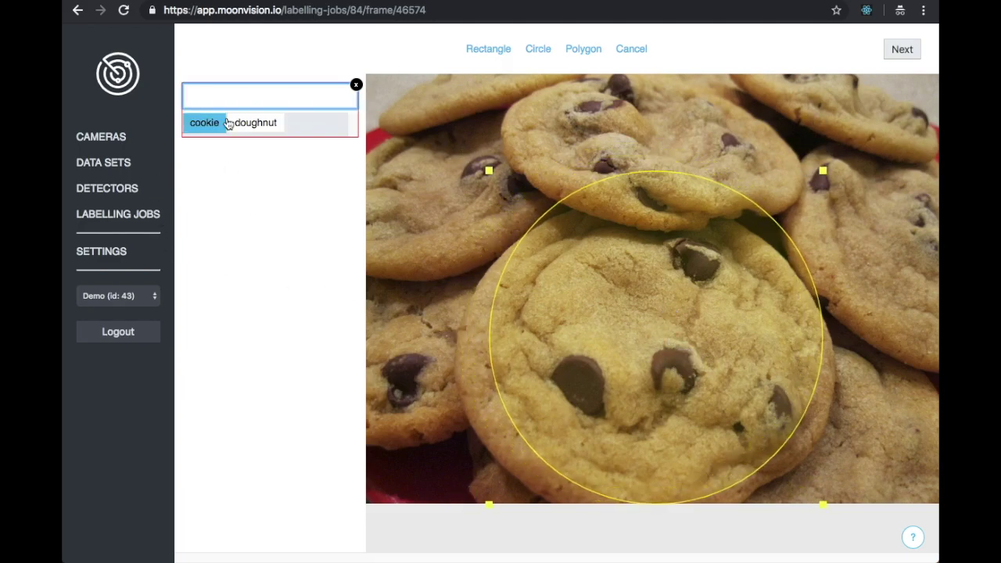
{"action": "left_click_drag", "start_coordinate": [488, 168], "coordinate": [474, 167]}
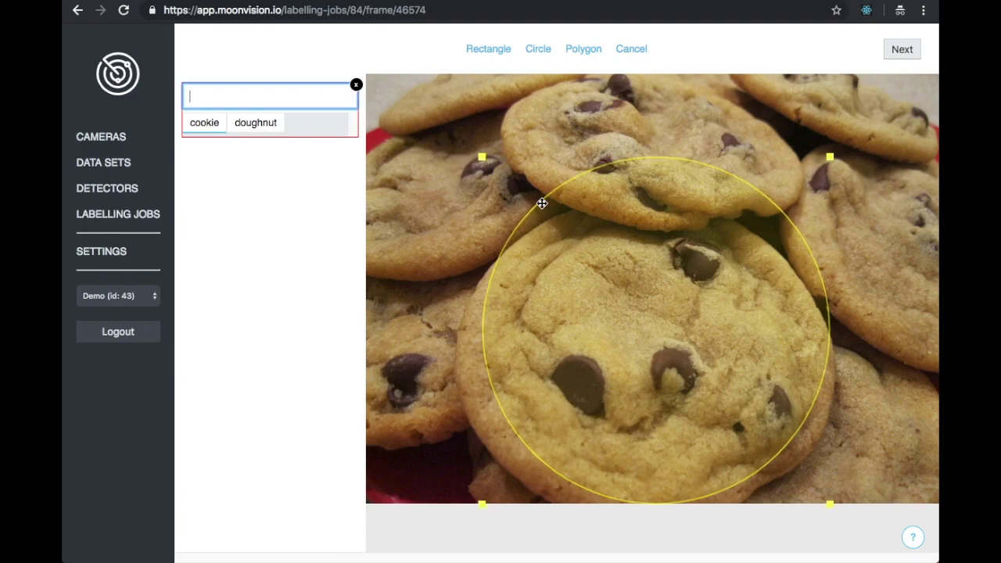
{"action": "left_click_drag", "start_coordinate": [616, 264], "coordinate": [599, 266]}
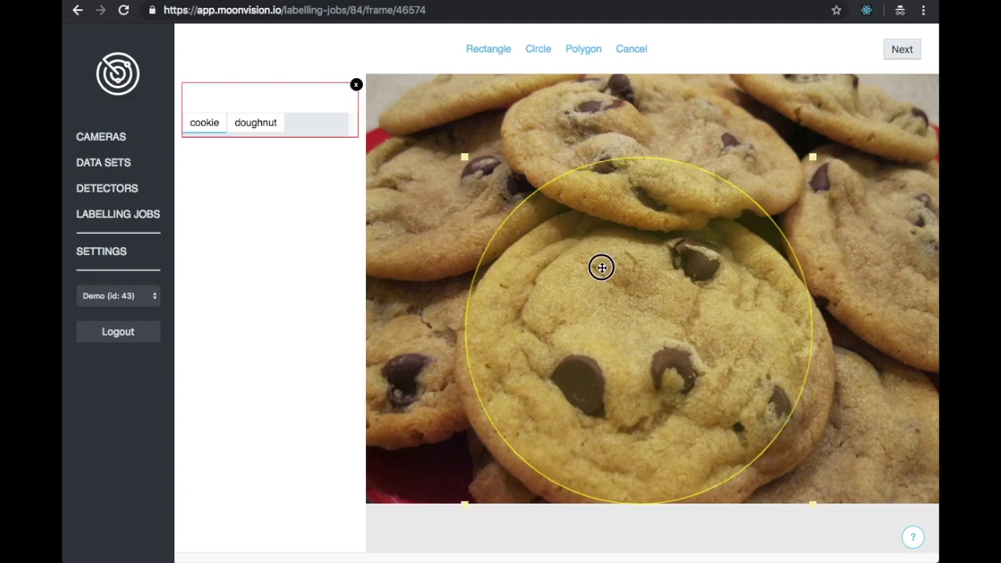
{"action": "left_click", "coordinate": [191, 133]}
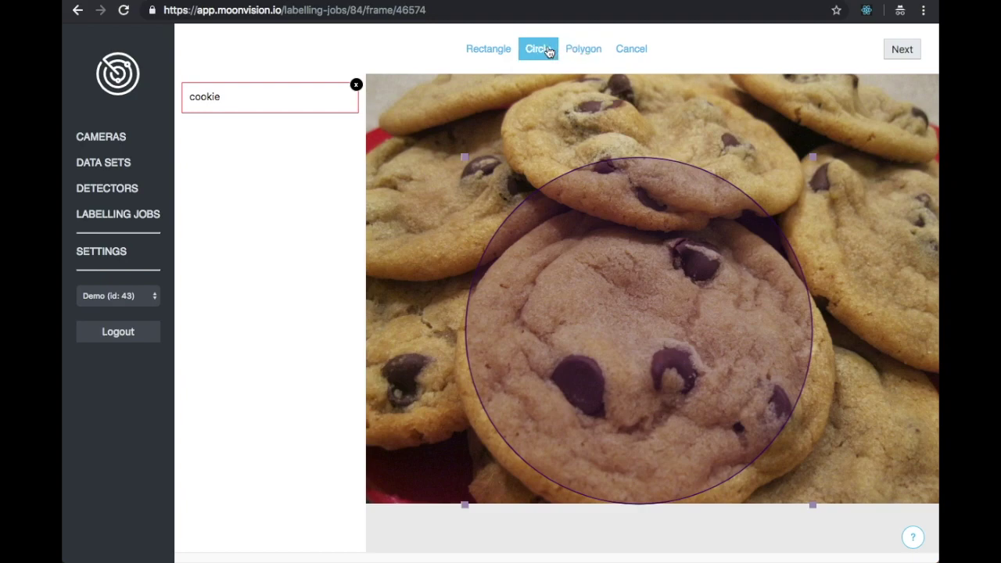
{"action": "left_click_drag", "start_coordinate": [463, 158], "coordinate": [429, 161]}
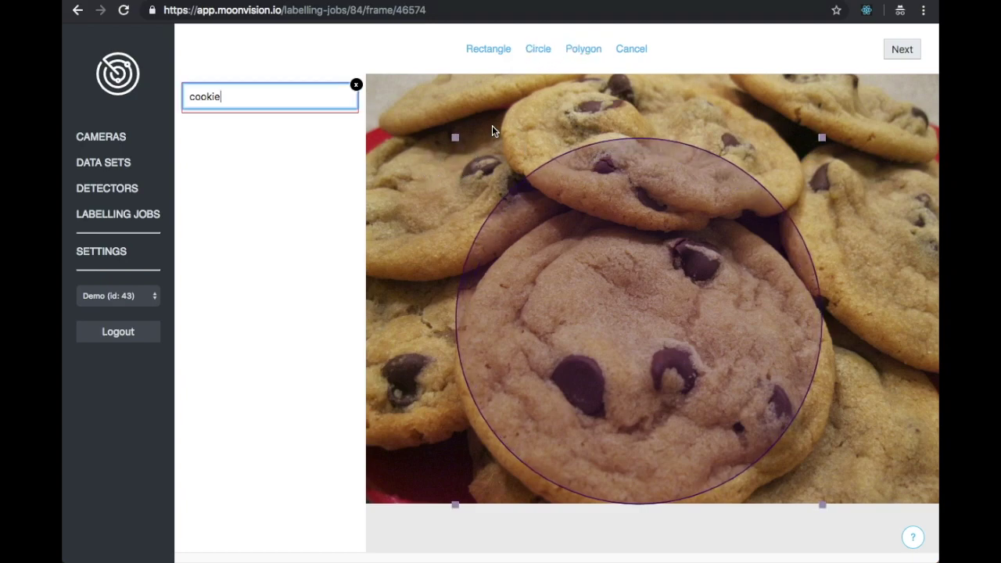
{"action": "left_click", "coordinate": [903, 53]}
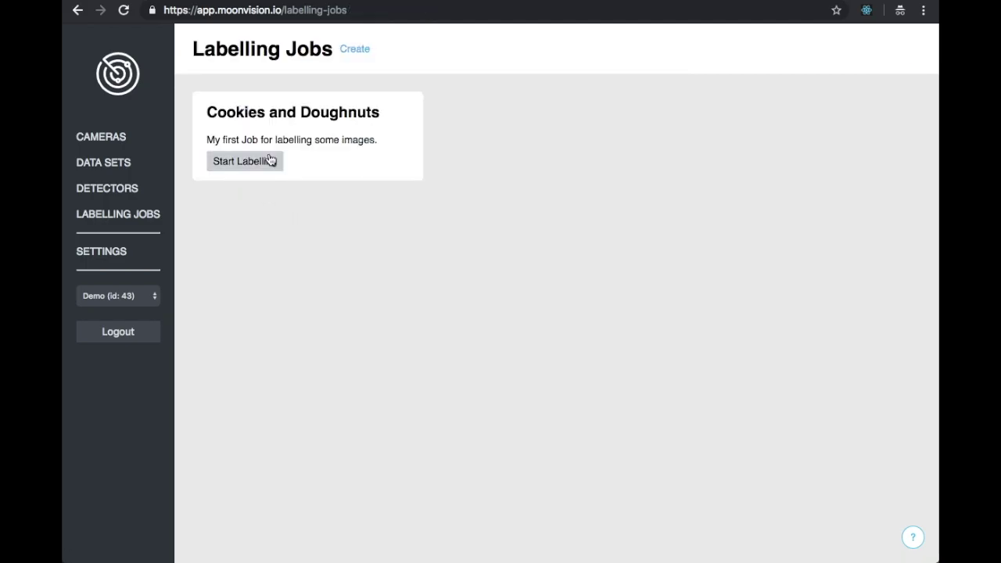
Open the image containing the entity mislabelled "c" from the Cookies and Doughnuts job's entity list
{"action": "left_click", "coordinate": [317, 112]}
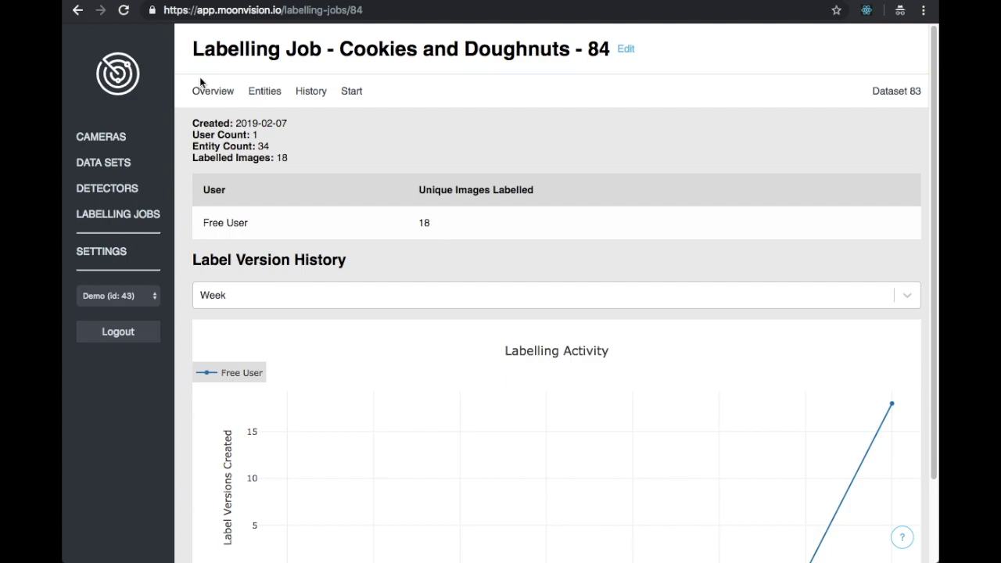
{"action": "left_click", "coordinate": [273, 94]}
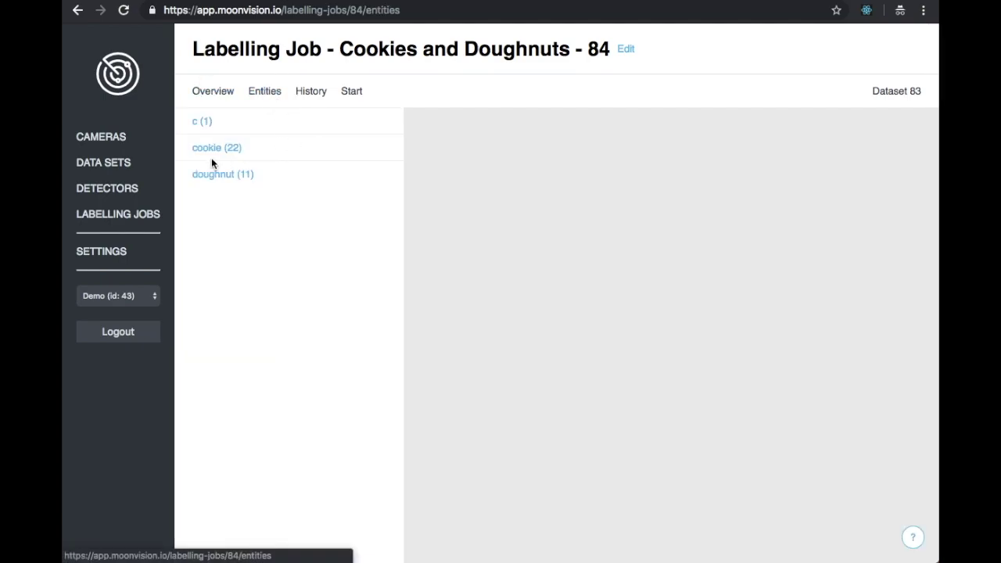
{"action": "left_click", "coordinate": [202, 123]}
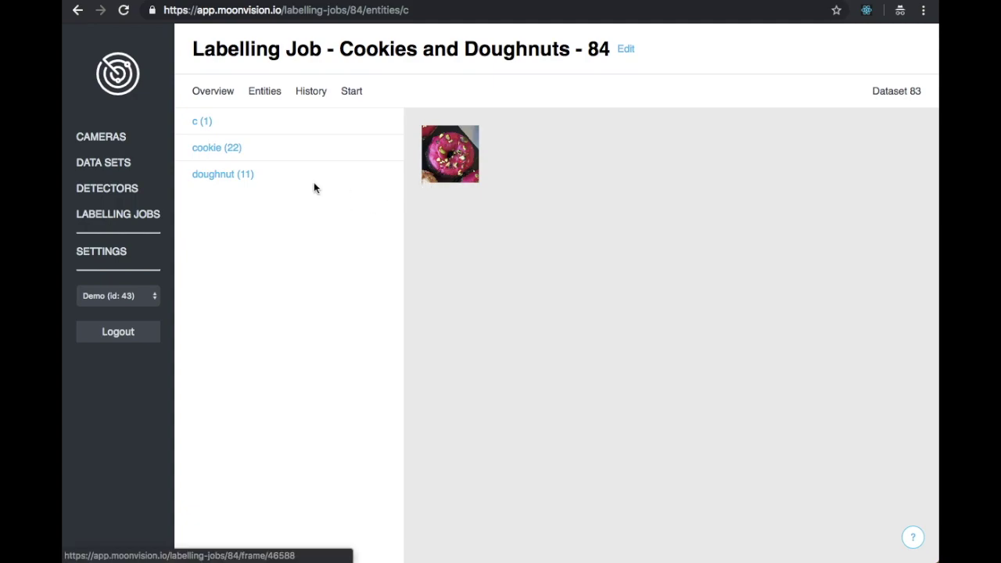
{"action": "left_click", "coordinate": [450, 162]}
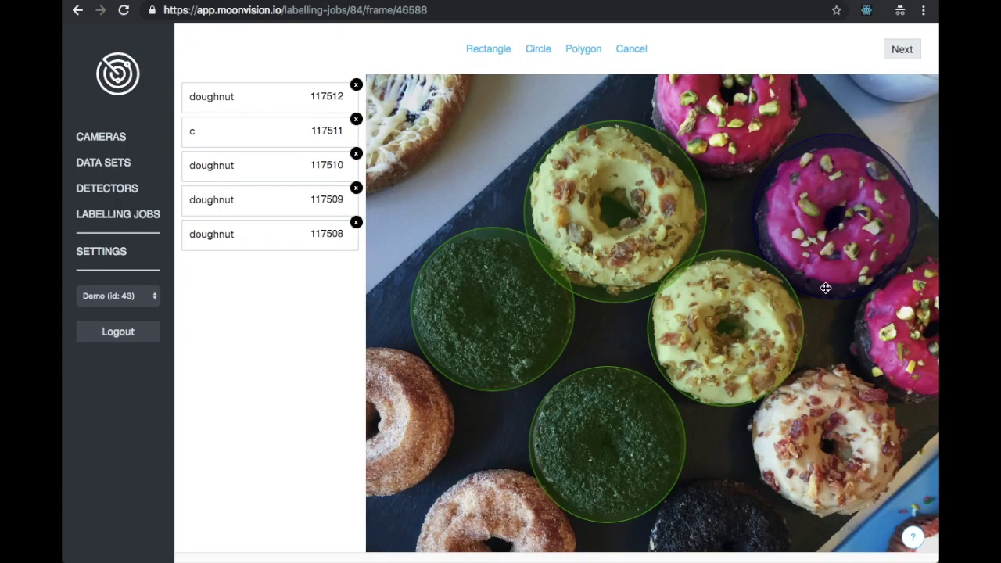
Relabel the pink doughnut's "c" circle as "doughnut", submit the image, and review the job's doughnut entities
{"action": "left_click", "coordinate": [216, 135]}
{"action": "key", "text": "BackSpace"}
{"action": "type", "text": "d"}
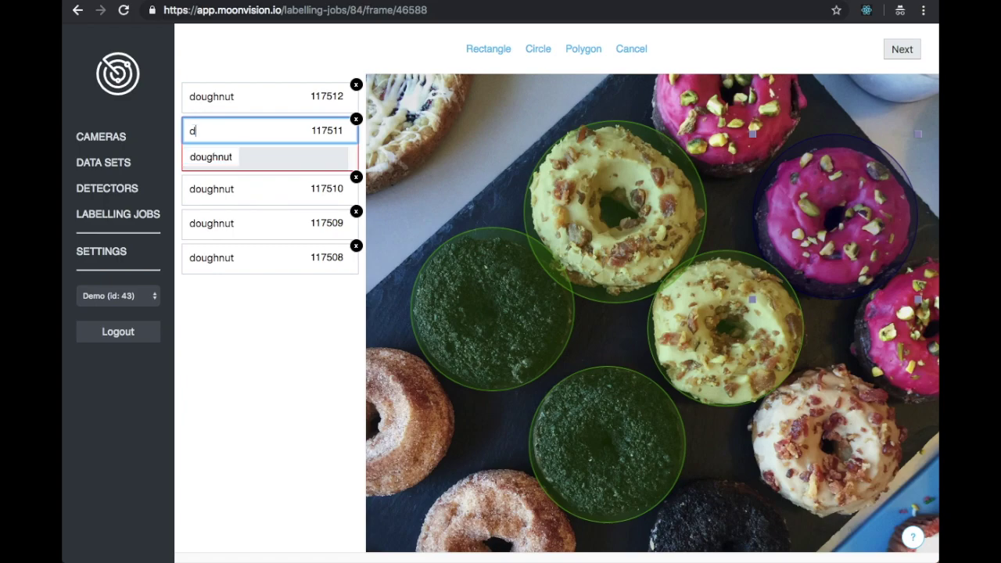
{"action": "left_click", "coordinate": [223, 160]}
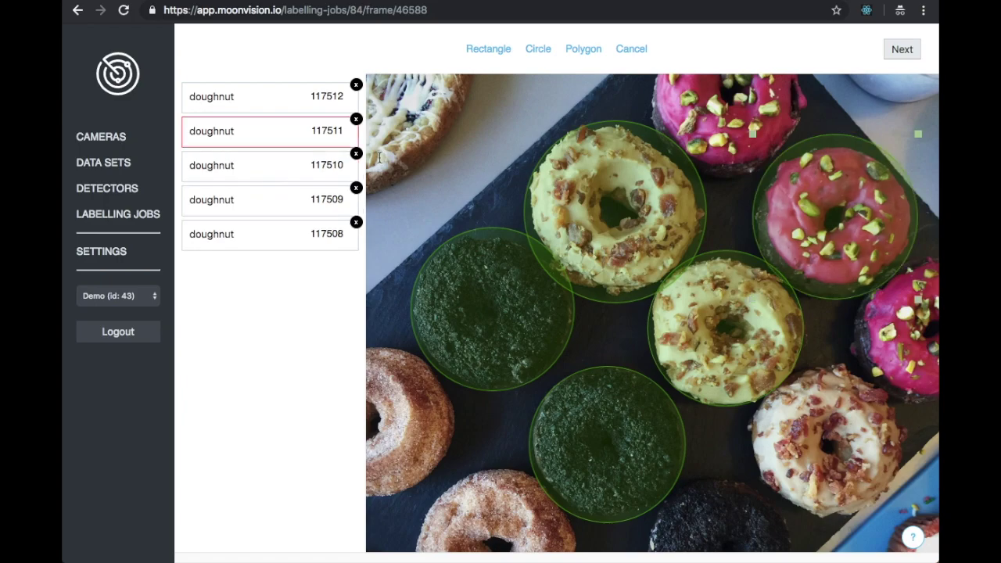
{"action": "left_click", "coordinate": [904, 51]}
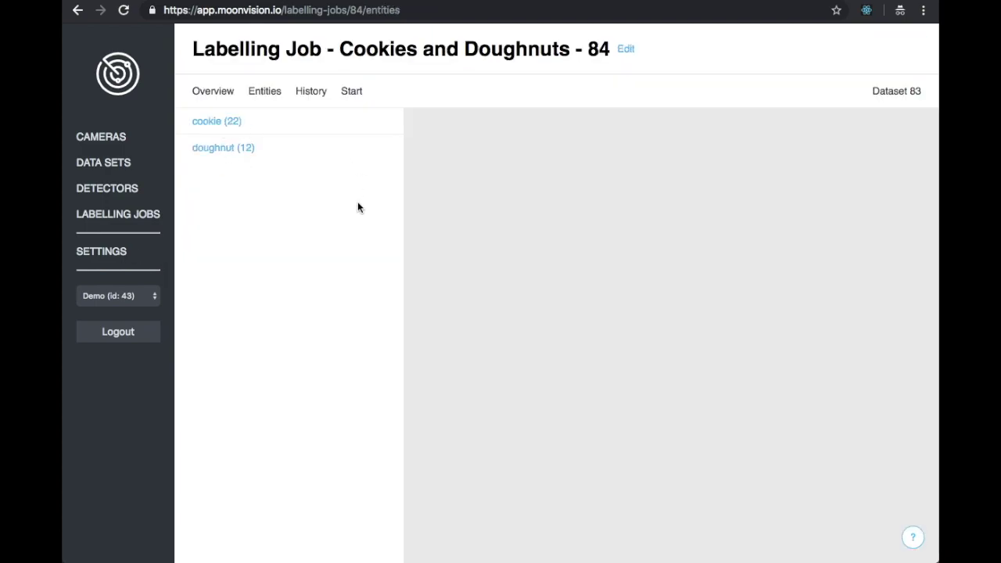
{"action": "left_click", "coordinate": [245, 148]}
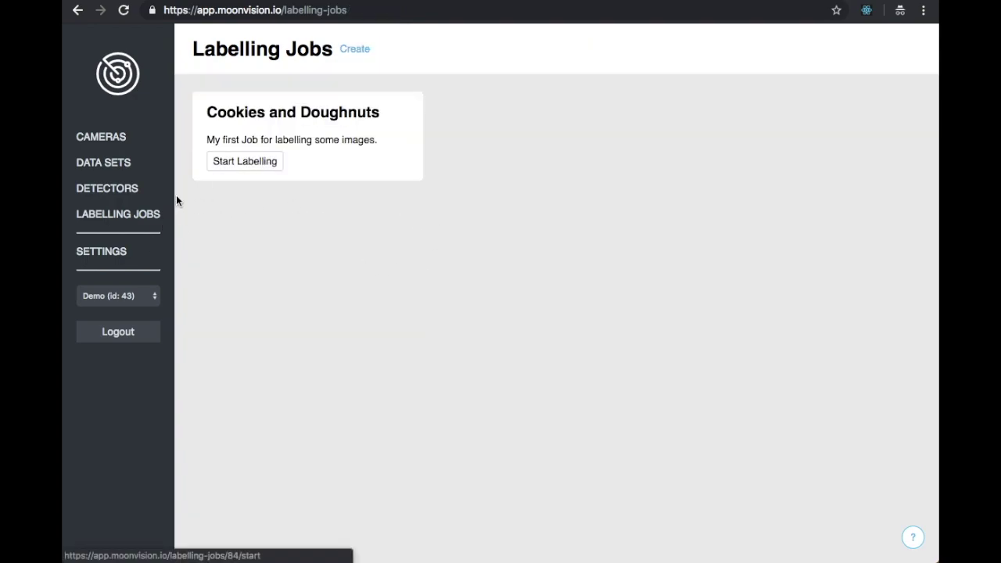
Open the Cookies and Doughnuts dataset's download page and generate a zip file of its images and entities
{"action": "left_click", "coordinate": [113, 164]}
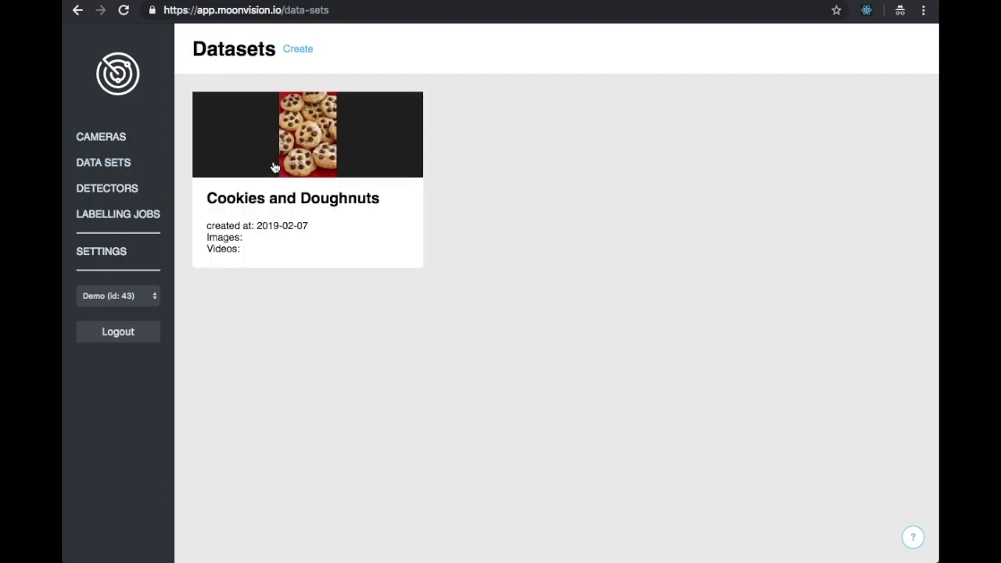
{"action": "left_click", "coordinate": [274, 165]}
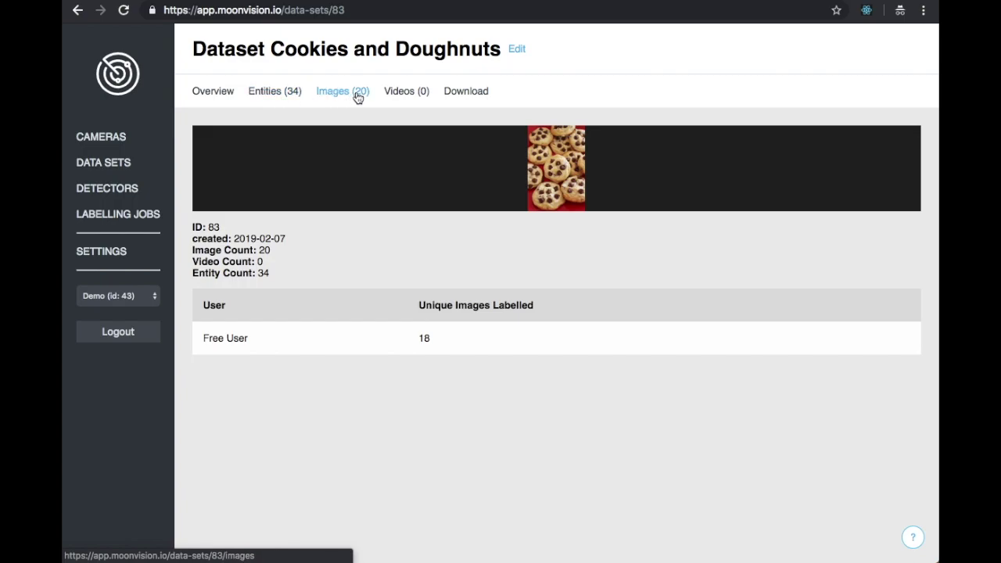
{"action": "left_click", "coordinate": [444, 92]}
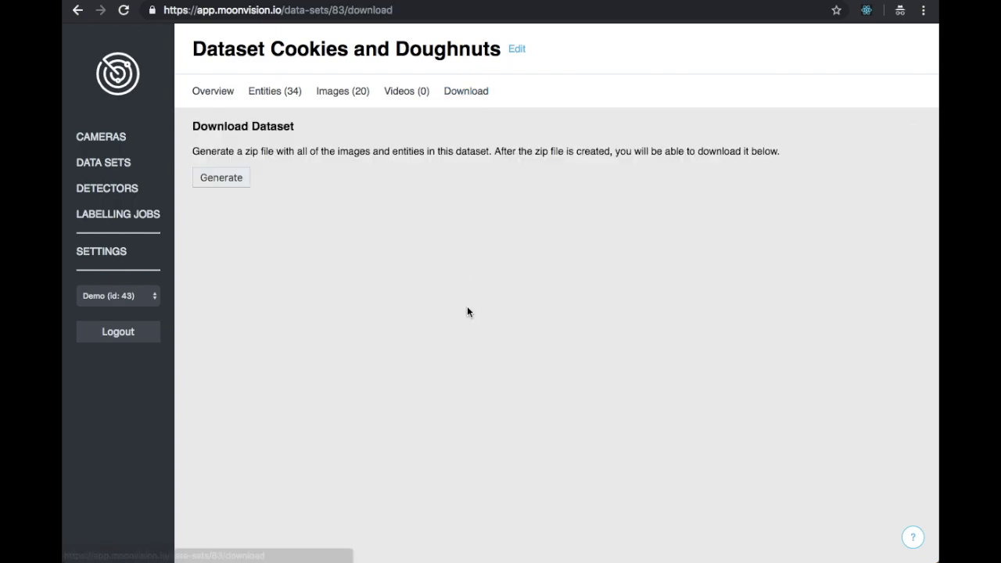
{"action": "left_click", "coordinate": [205, 178]}
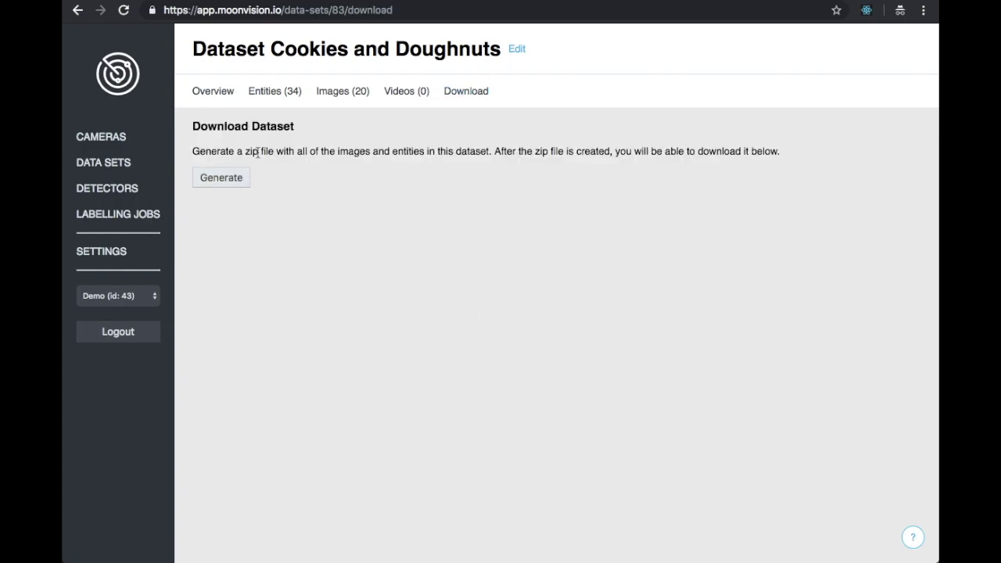
{"action": "triple_click", "coordinate": [256, 153]}
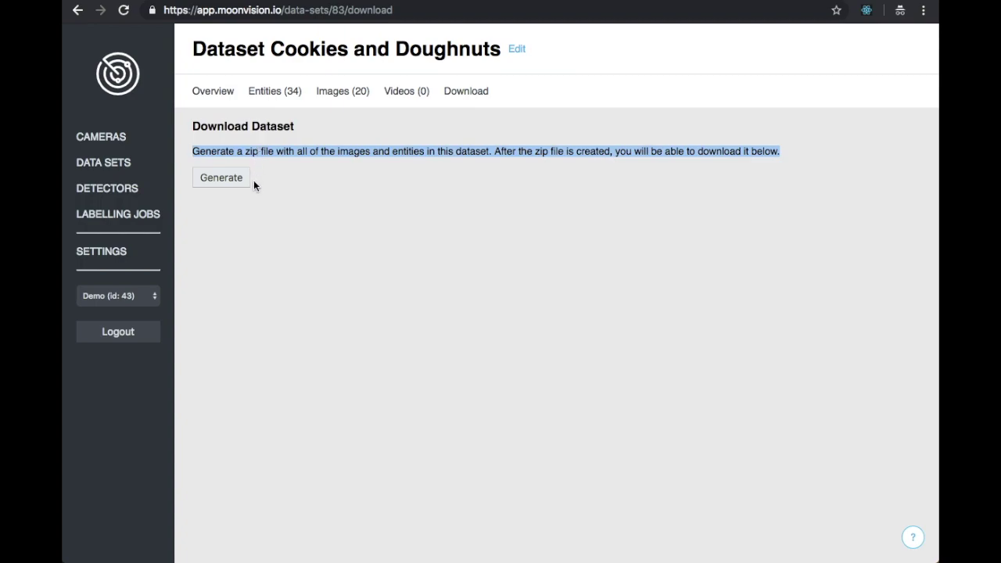
{"action": "left_click", "coordinate": [241, 216]}
{"action": "left_click", "coordinate": [230, 183]}
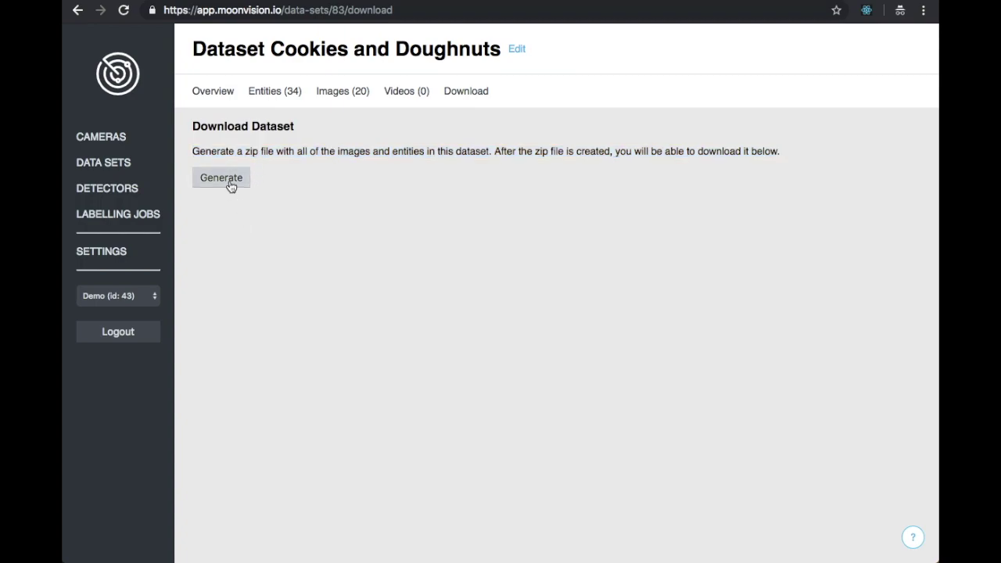
{"action": "left_click", "coordinate": [231, 186]}
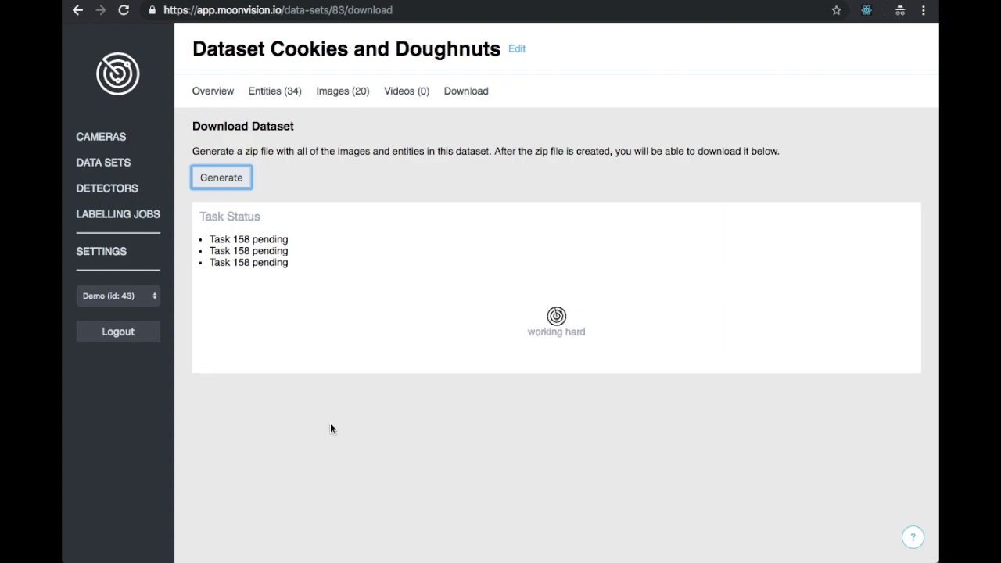
Save the generated zip archive to the Downloads folder and inspect its extracted contents
{"action": "left_click", "coordinate": [217, 332]}
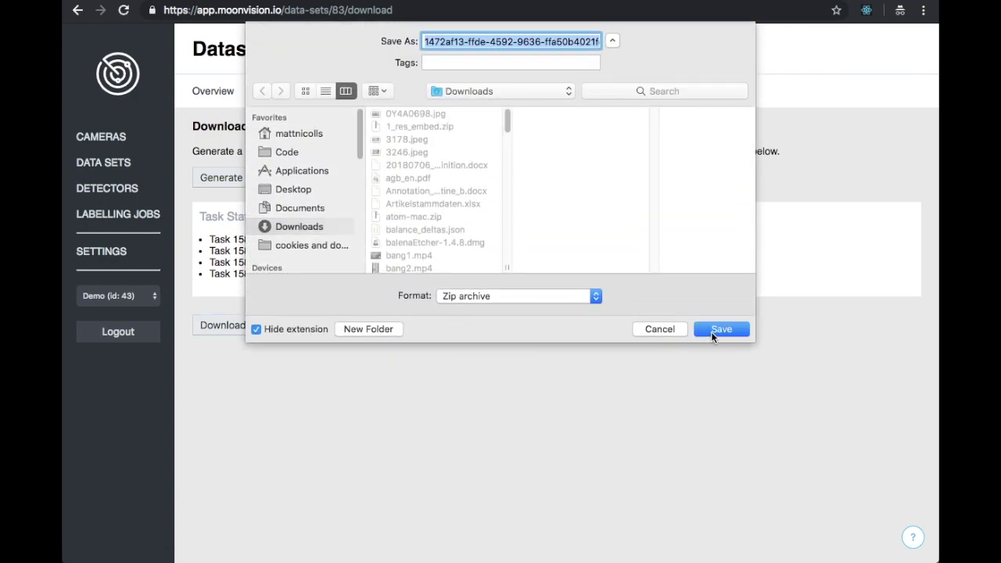
{"action": "left_click", "coordinate": [711, 331]}
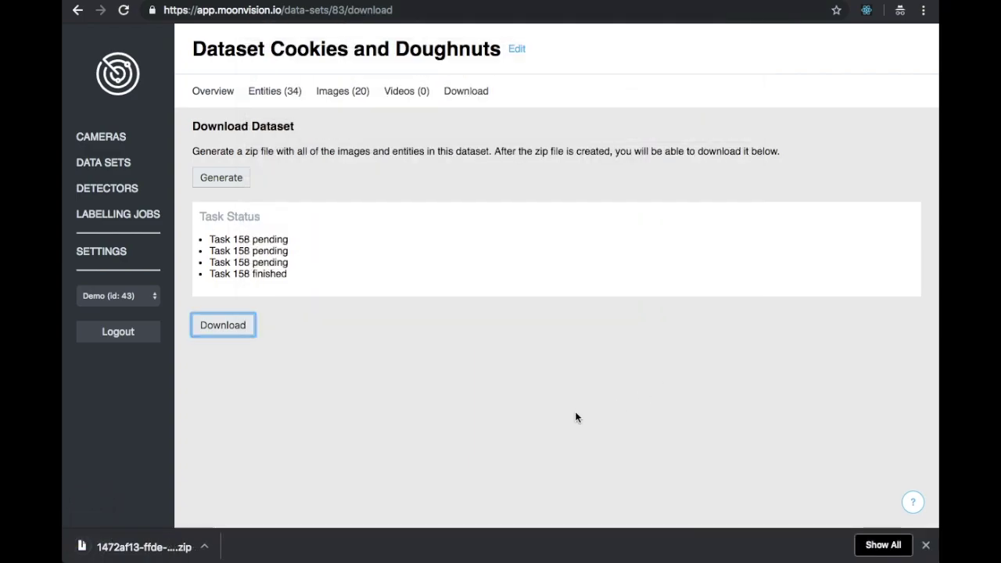
{"action": "left_click", "coordinate": [137, 549]}
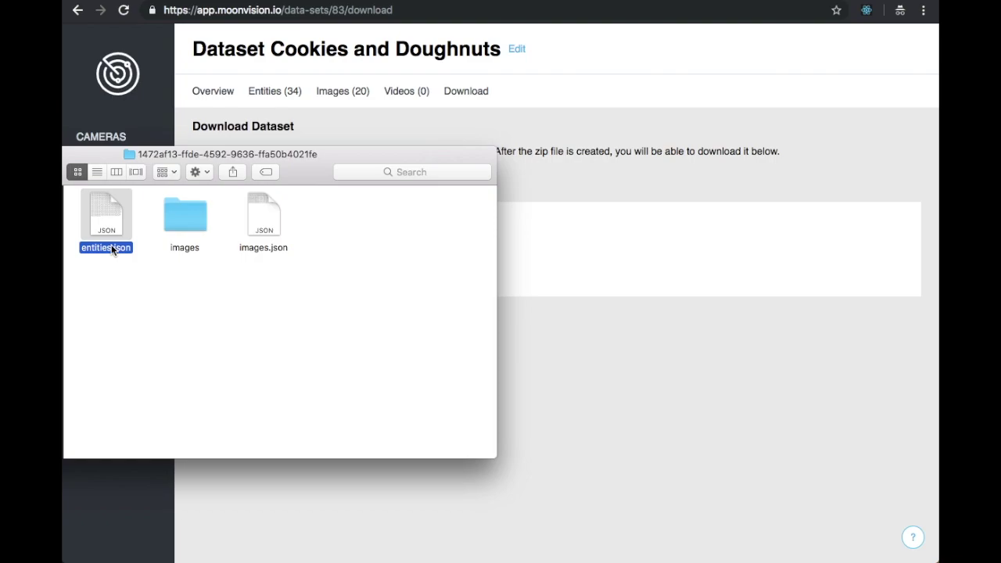
{"action": "key", "text": "super+w"}
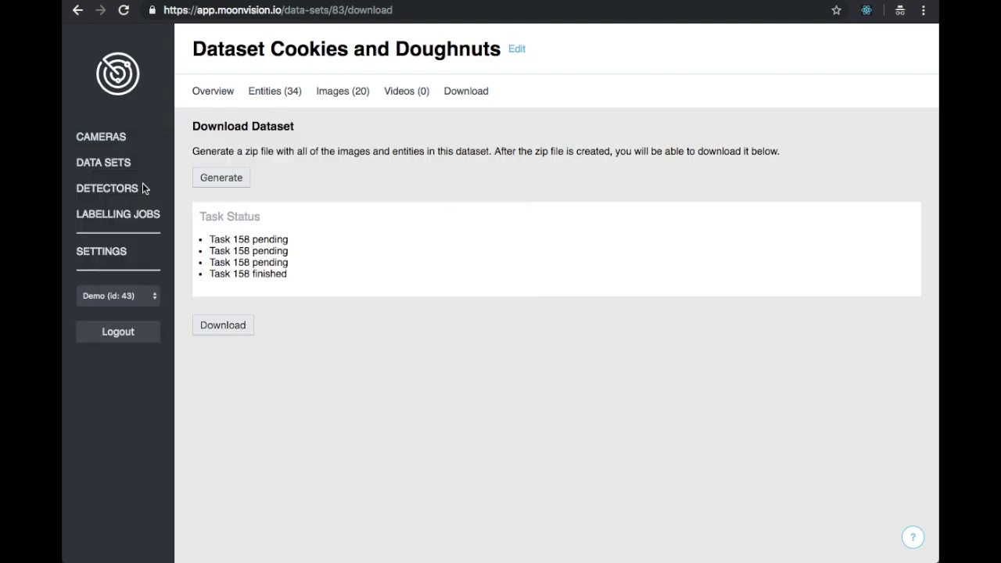